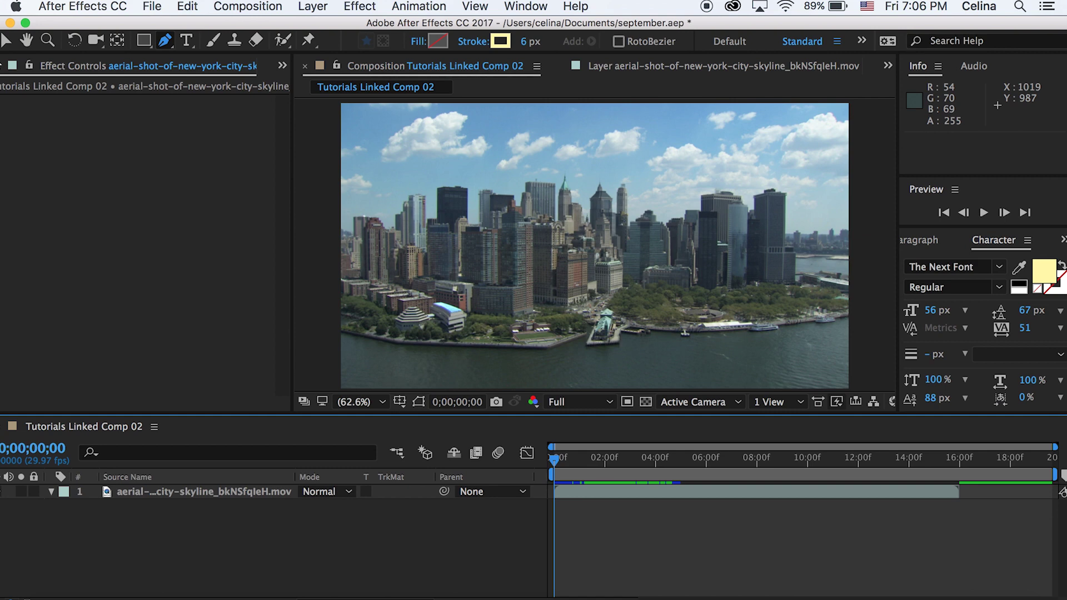
# Preview the aerial skyline footage
pyautogui.press('v')
pyautogui.press('space')
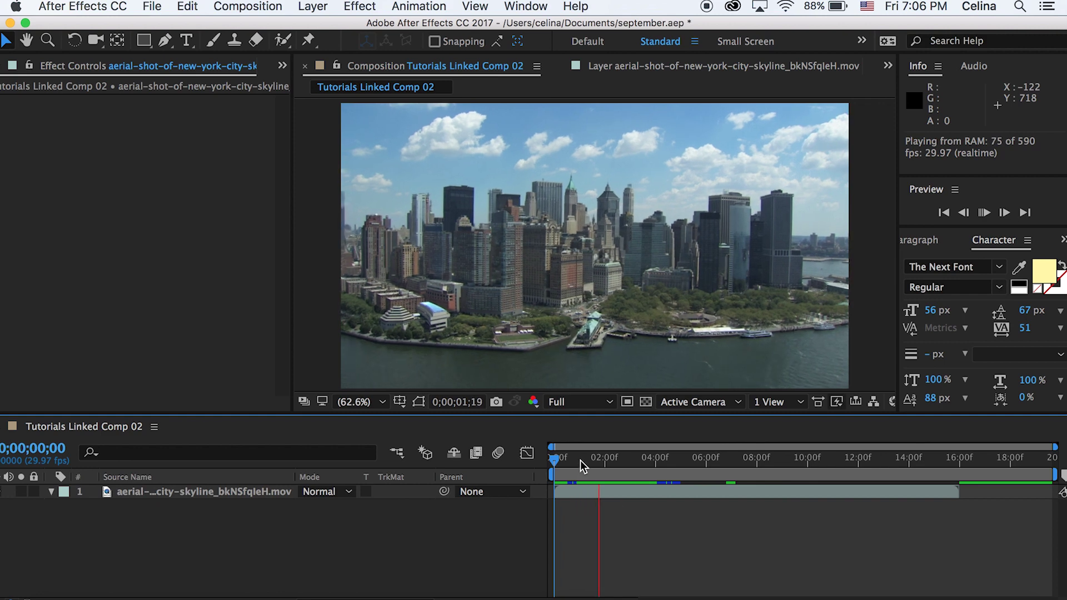
pyautogui.press('space')
pyautogui.press('space')
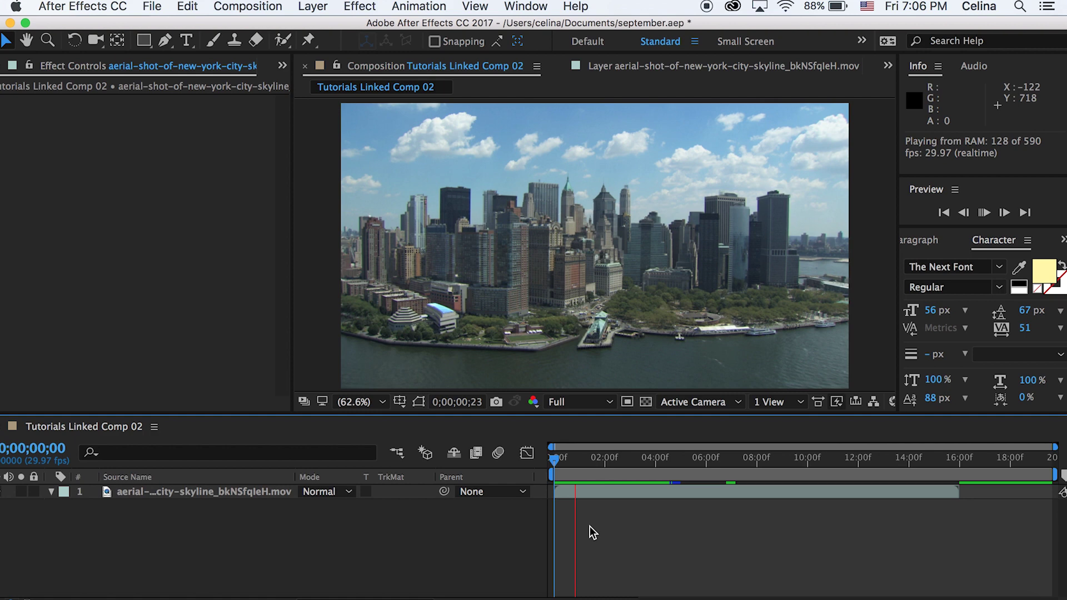
pyautogui.press('space')
# With the Pen tool set to no fill, draw a two-point diagonal line rising from the skyscraper spire
pyautogui.click(165, 40)
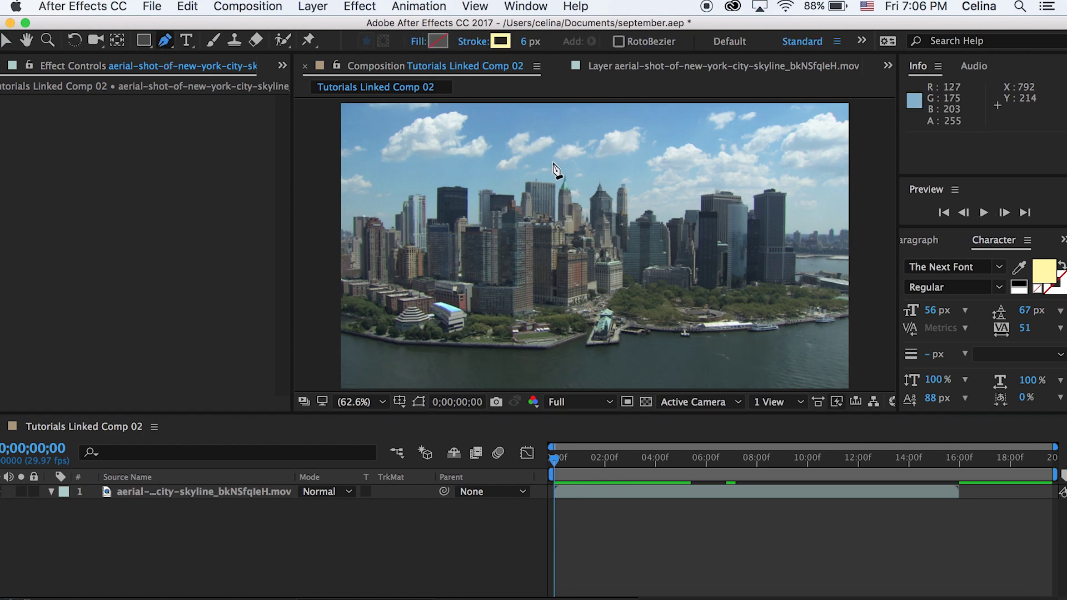
pyautogui.click(419, 45)
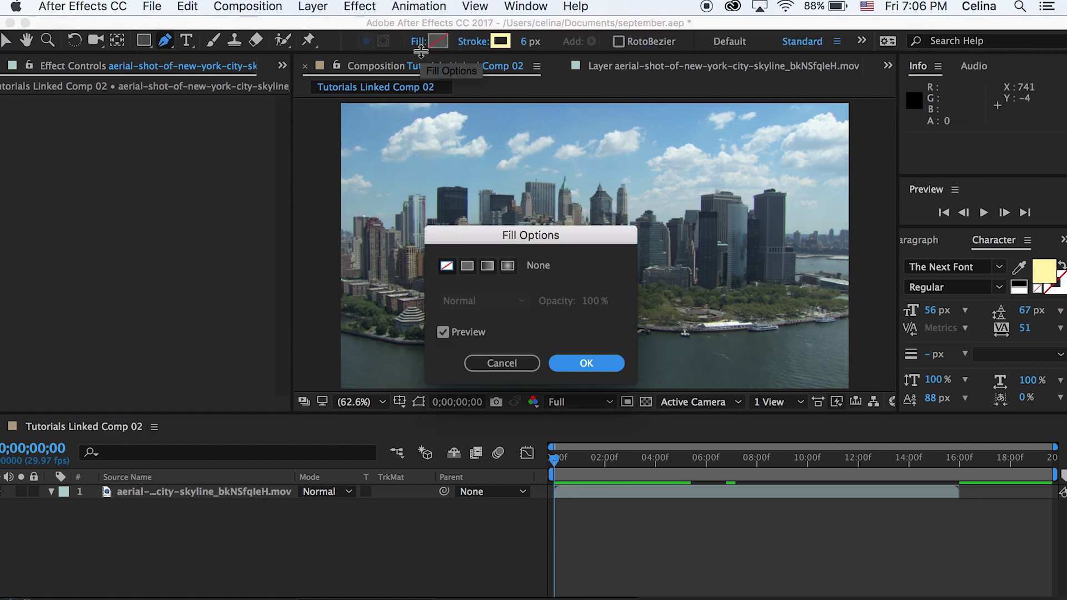
pyautogui.click(604, 363)
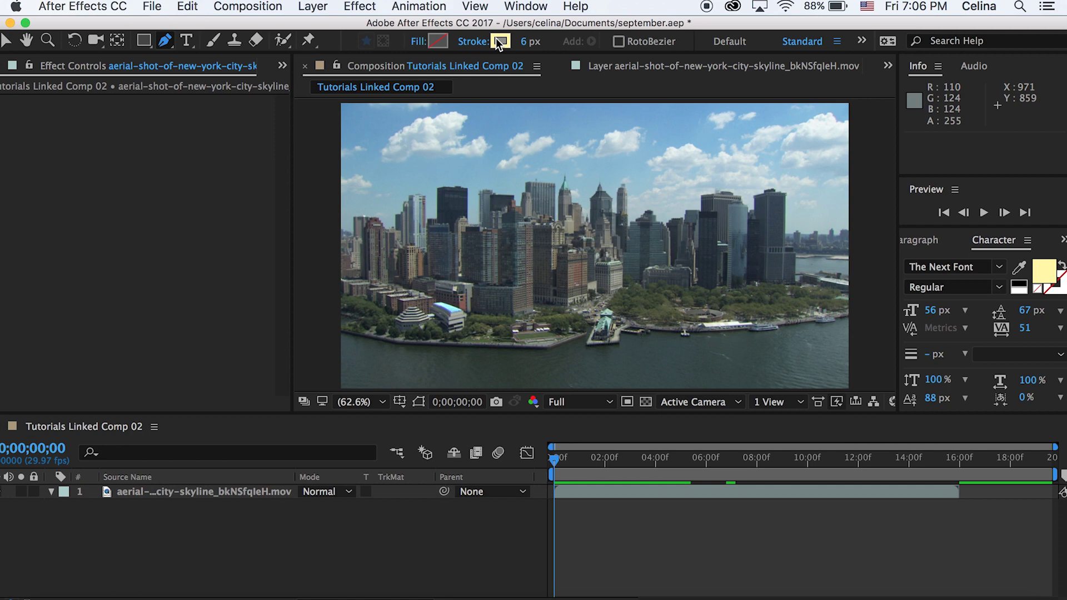
pyautogui.click(569, 183)
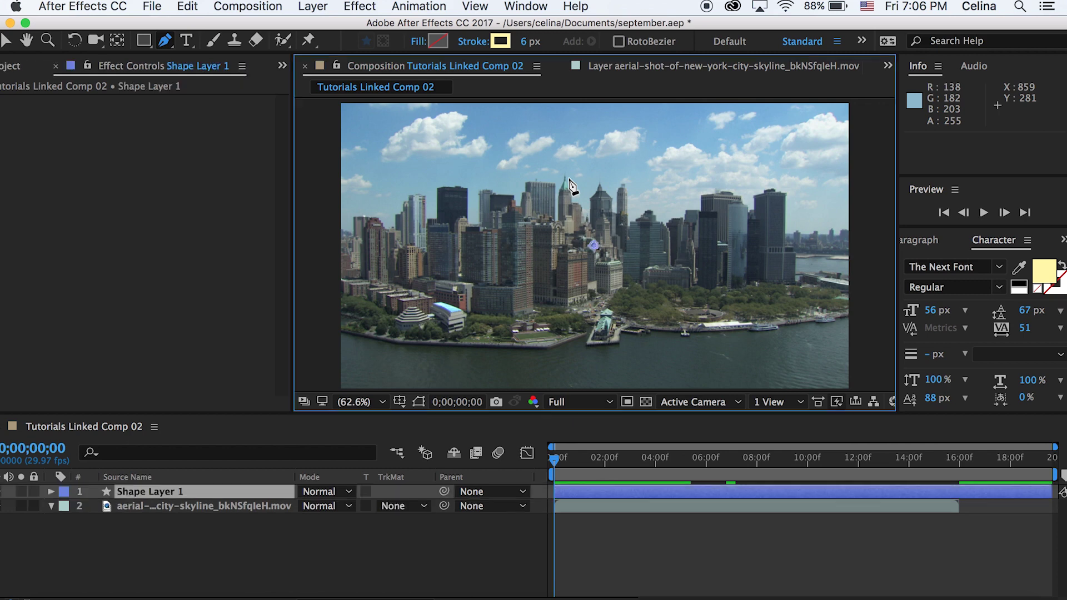
pyautogui.click(602, 158)
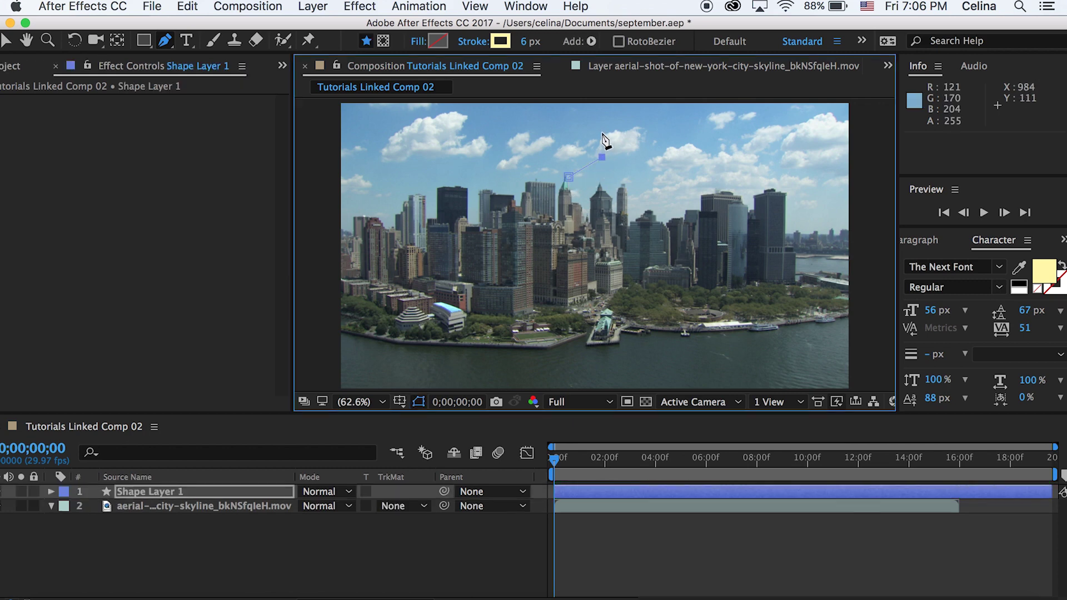
# Draw a Rectangle 1 callout box at the upper end of the spire line
pyautogui.click(146, 42)
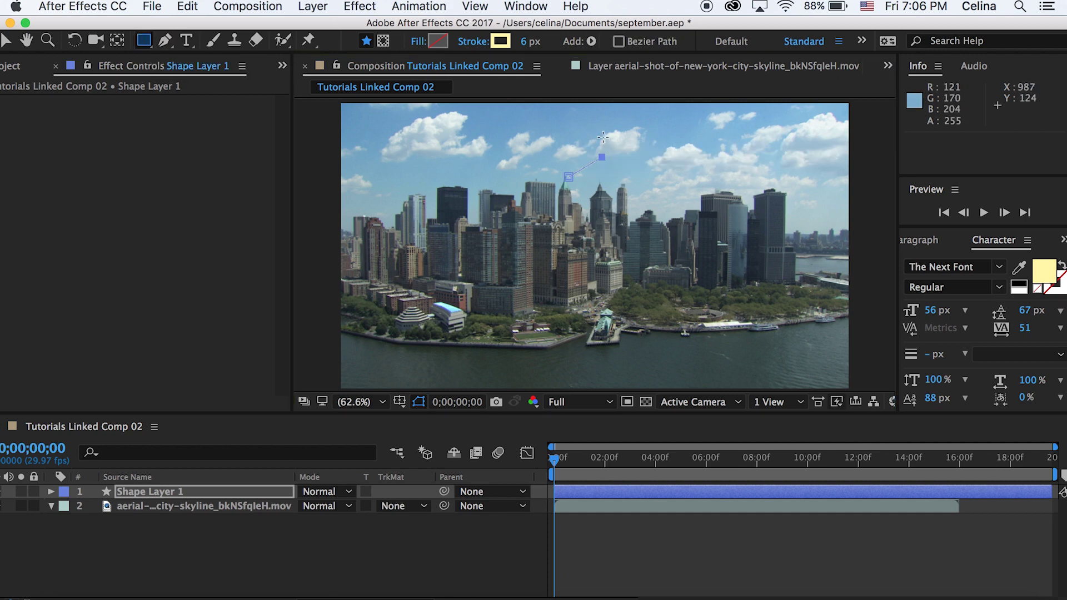
pyautogui.moveTo(602, 134)
pyautogui.mouseDown()
pyautogui.moveTo(639, 163)
pyautogui.moveTo(722, 156)
pyautogui.mouseUp()
pyautogui.click(625, 517)
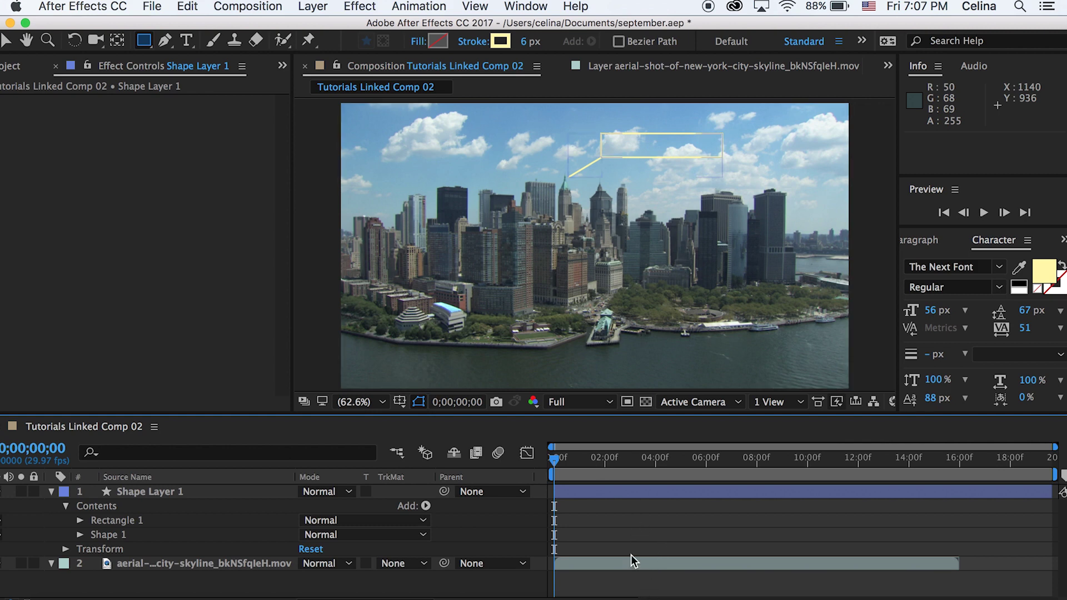
# Try a thicker yellow stroke on the callout, undo it, and preview the result
pyautogui.click(592, 491)
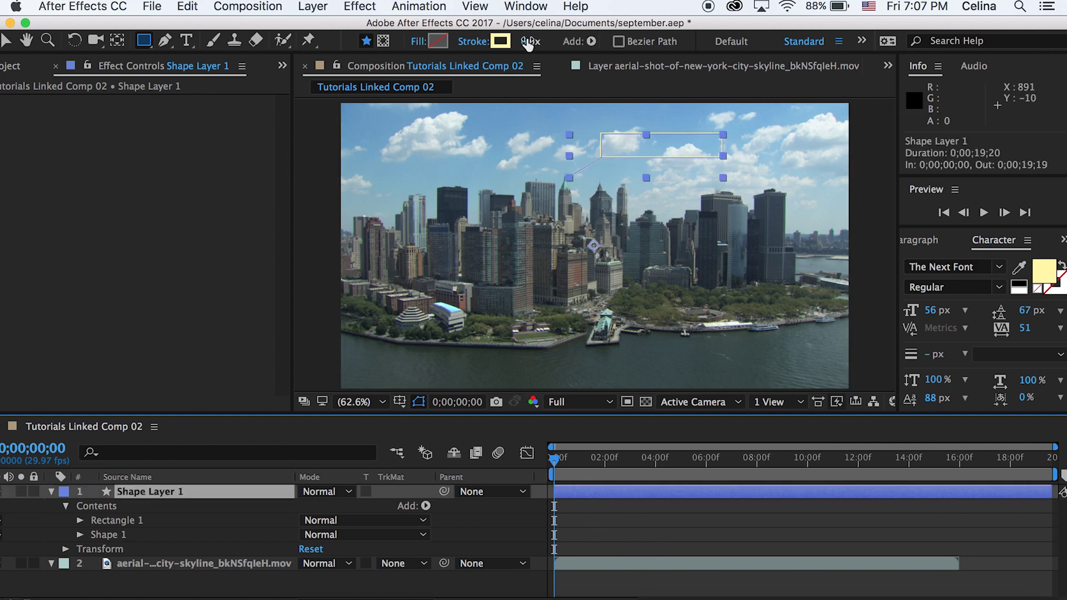
pyautogui.moveTo(531, 41)
pyautogui.mouseDown()
pyautogui.moveTo(569, 41)
pyautogui.moveTo(548, 41)
pyautogui.mouseUp()
pyautogui.click(735, 532)
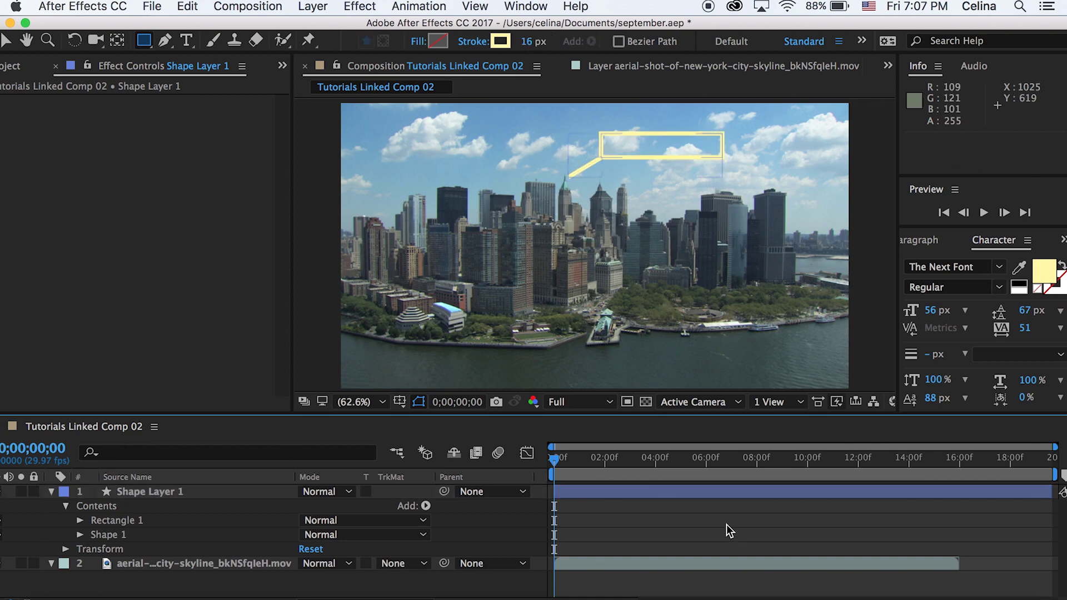
pyautogui.press('super+z')
pyautogui.click(722, 522)
pyautogui.press('space')
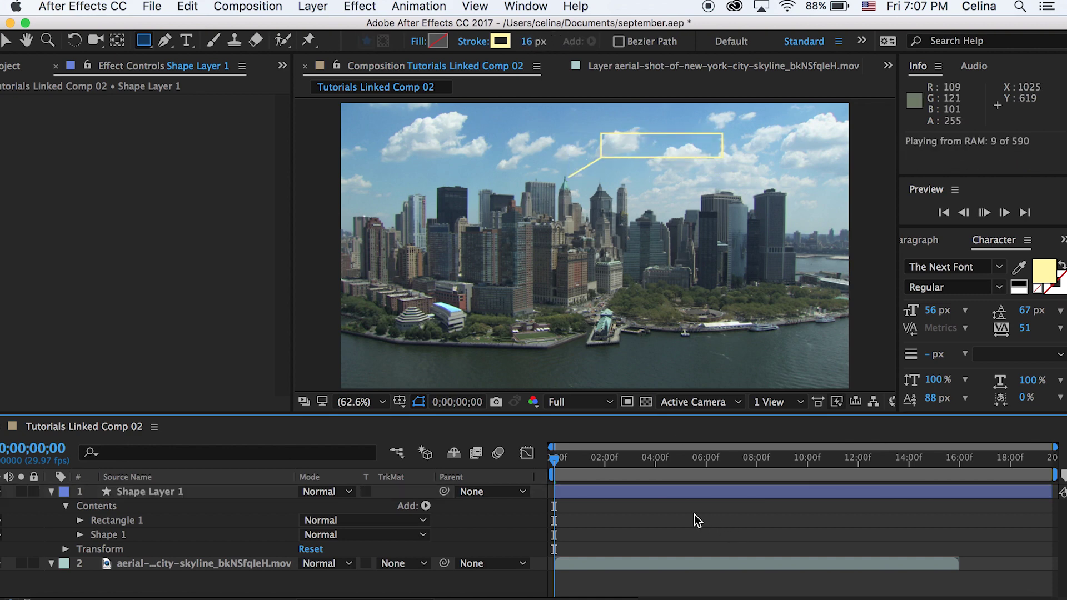
pyautogui.press('space')
pyautogui.click(596, 542)
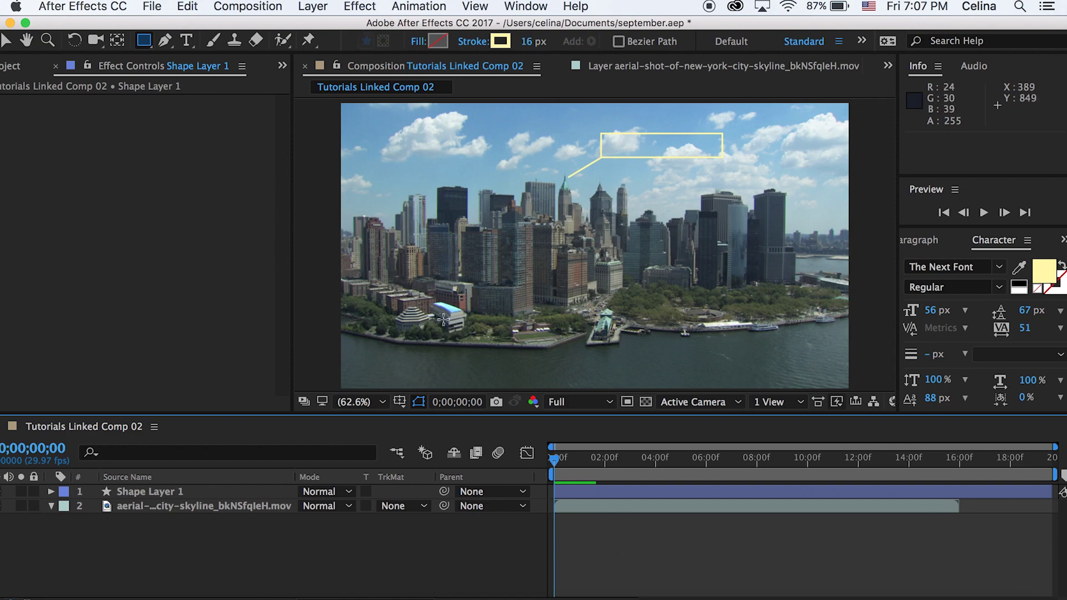
# Add a new text layer reading 'new york city'
pyautogui.click(307, 6)
pyautogui.moveTo(256, 21)
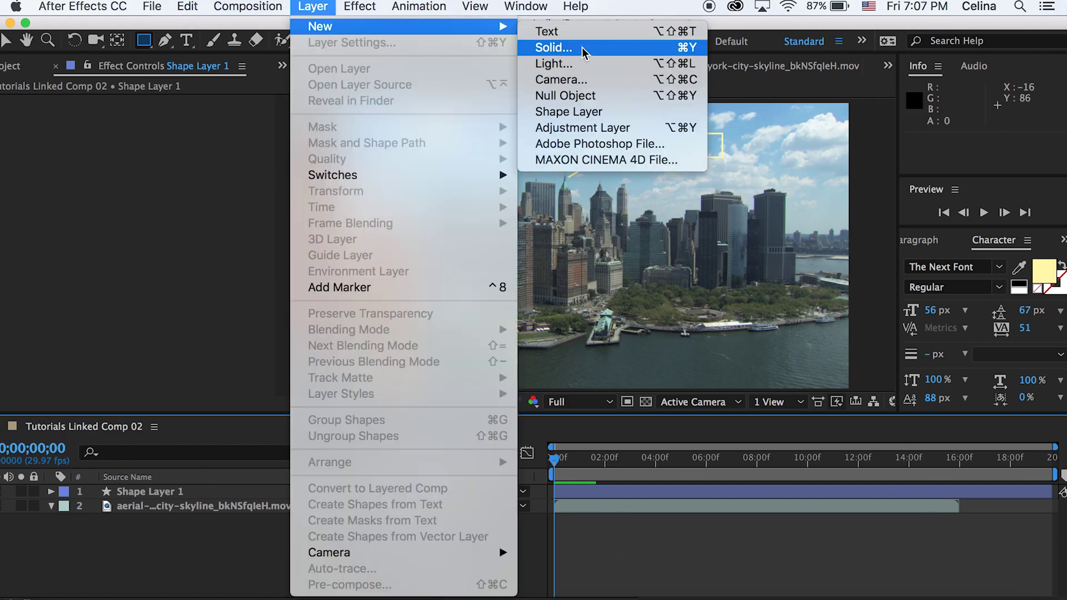
pyautogui.click(590, 32)
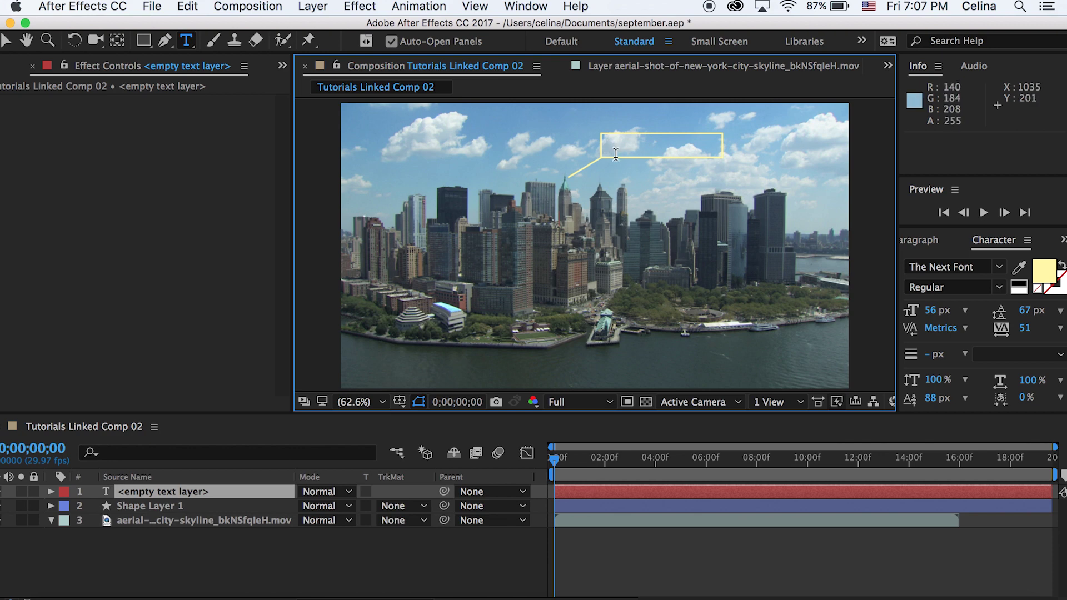
pyautogui.write('new york cit')
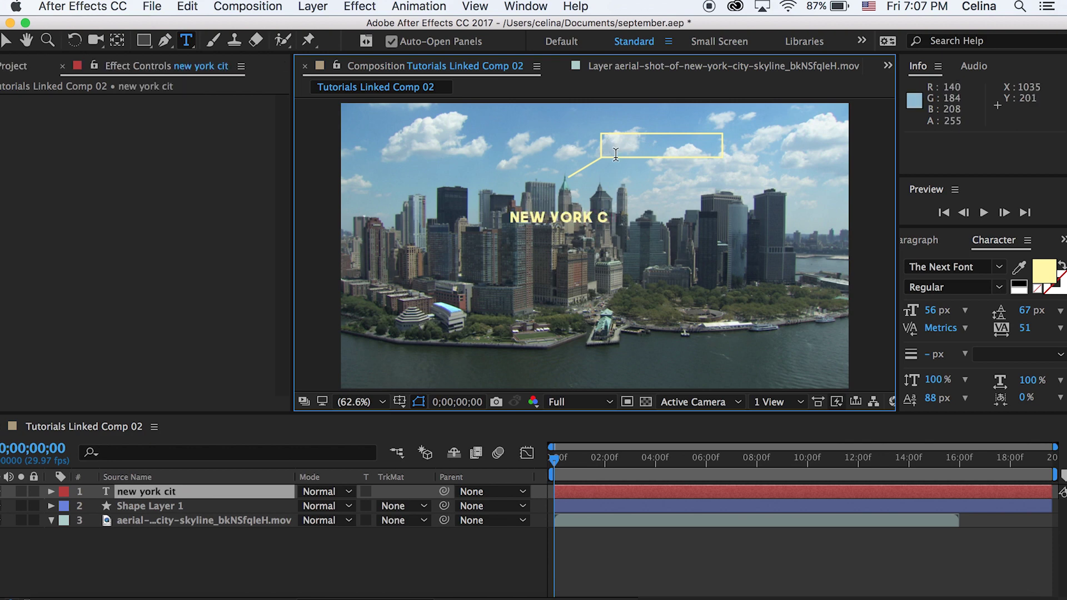
pyautogui.write('y')
# Position the text inside the yellow callout box at 50 px, then preview
pyautogui.click(6, 40)
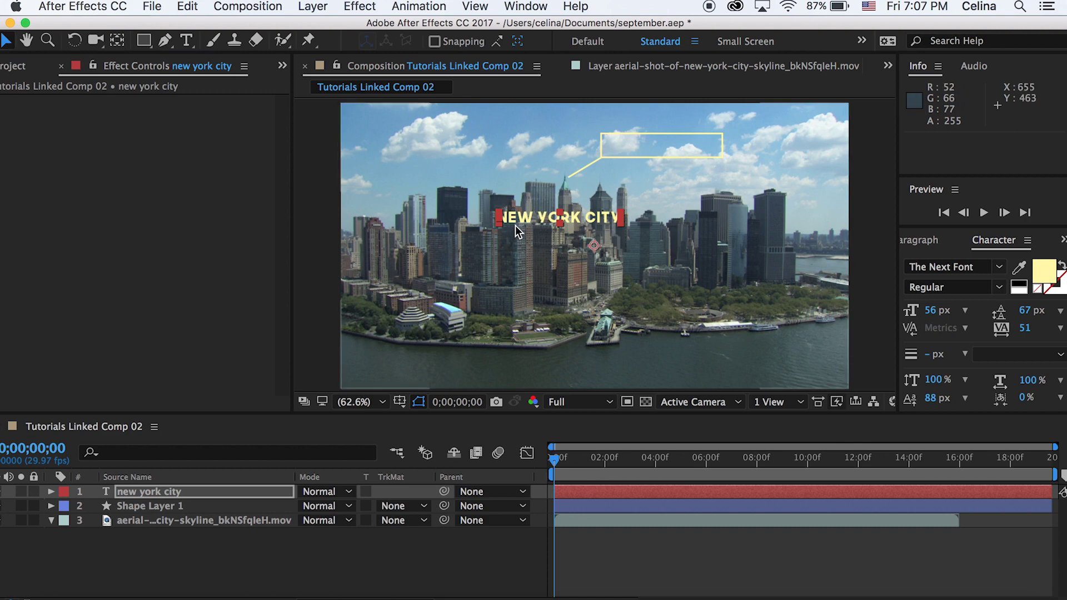
pyautogui.moveTo(517, 219); pyautogui.dragTo(627, 135)
pyautogui.moveTo(938, 311); pyautogui.dragTo(932, 317)
pyautogui.moveTo(654, 147); pyautogui.dragTo(651, 145)
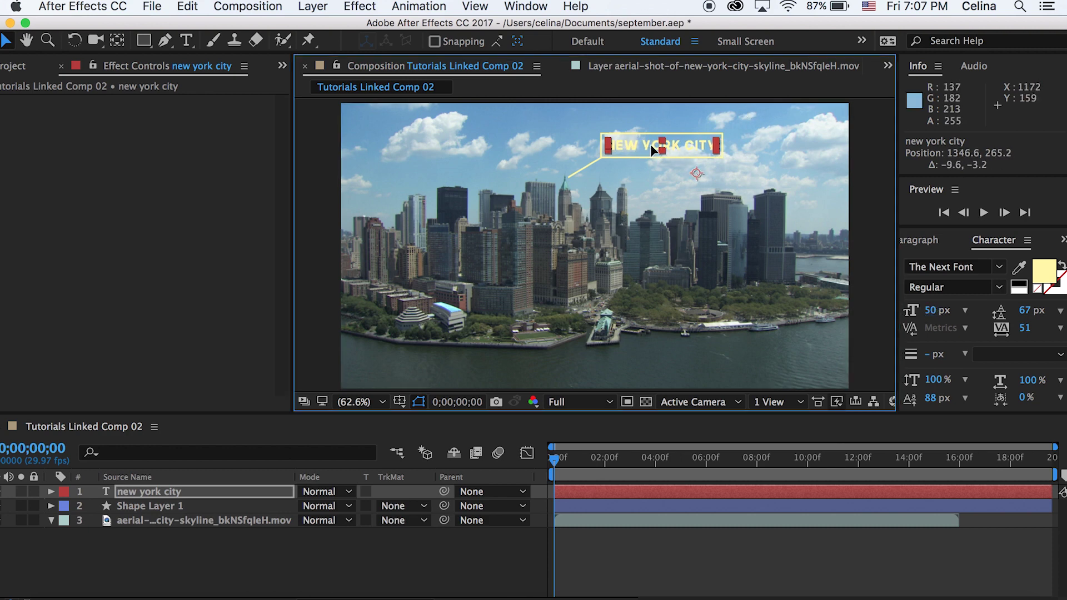
pyautogui.click(603, 543)
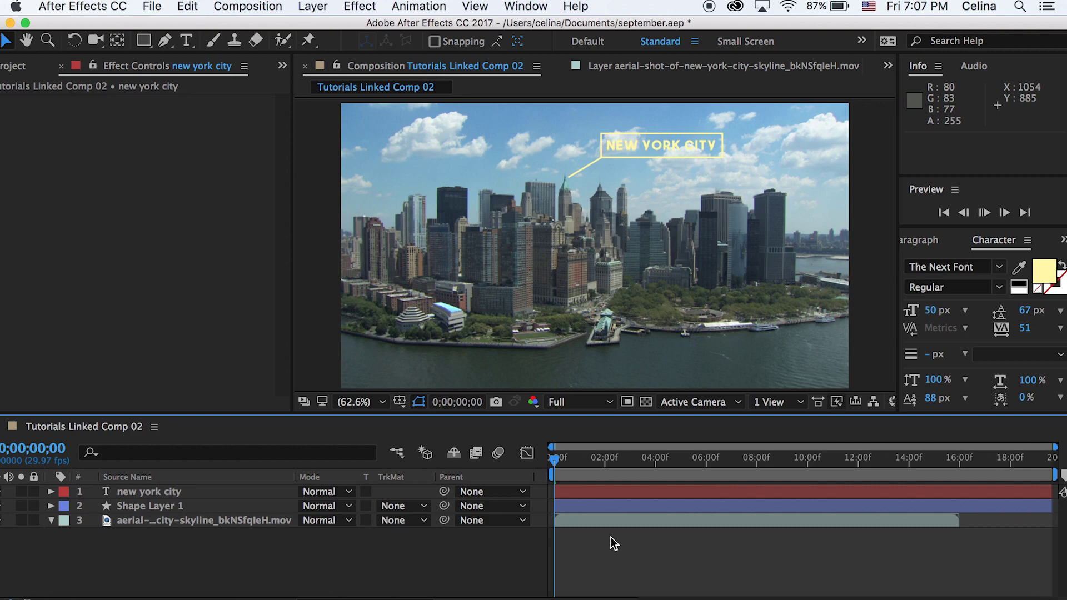
pyautogui.press('space')
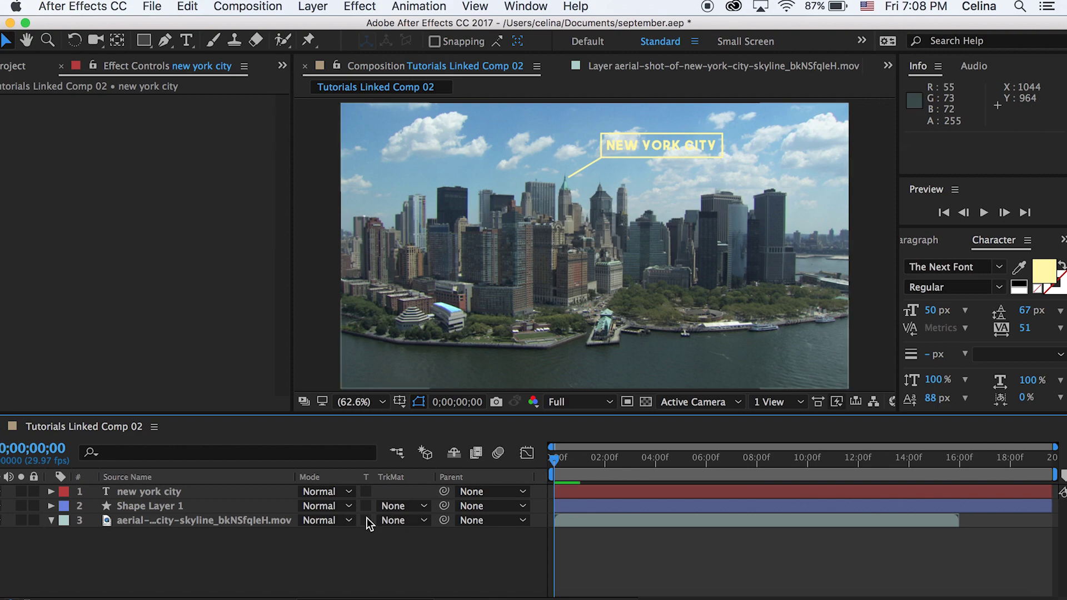
# Pre-compose Shape Layer 1 and the text layer into Pre-comp 4, then return to Tutorials Linked Comp 02
pyautogui.click(186, 504)
pyautogui.keyDown('shift'); pyautogui.click(172, 492); pyautogui.keyUp('shift')
pyautogui.rightClick(174, 492)
pyautogui.scroll(-5, 239, 533)
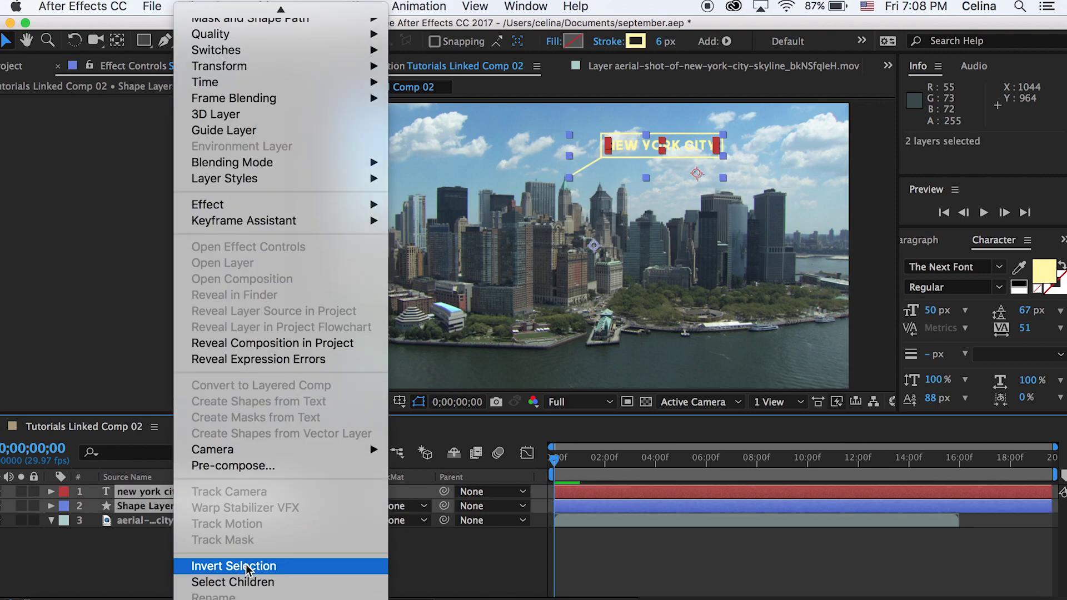
pyautogui.click(234, 467)
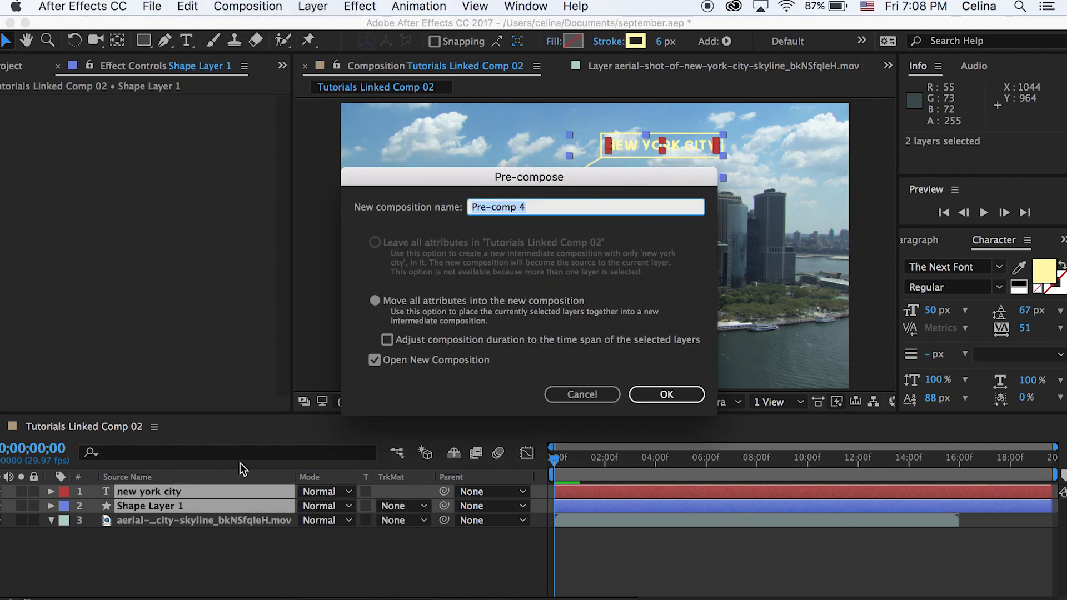
pyautogui.click(678, 396)
pyautogui.click(74, 422)
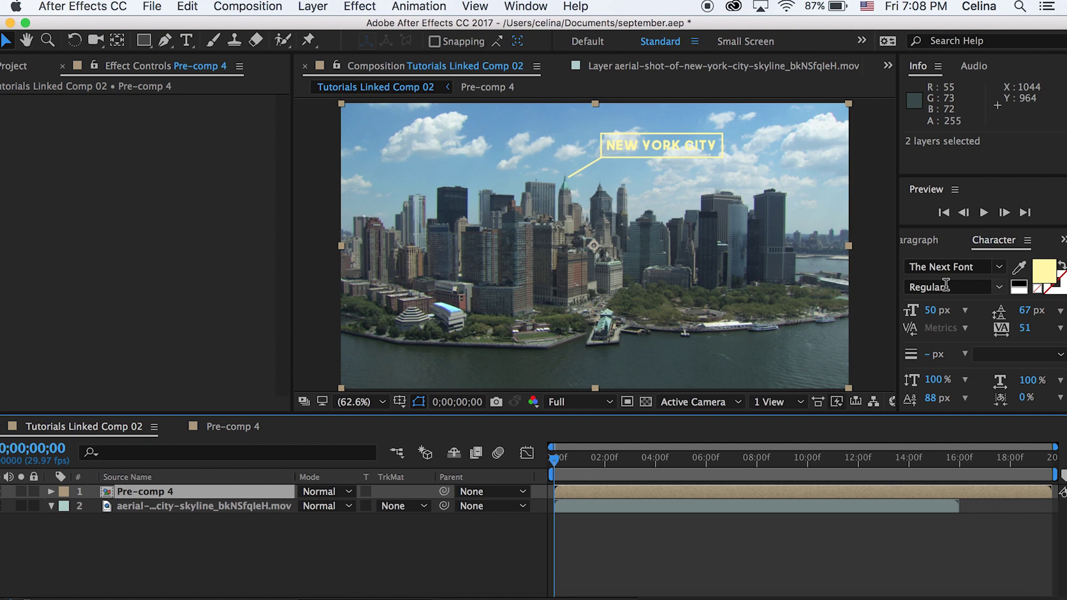
# Apply Drop Shadow (50% opacity, 5.0 distance) to Pre-comp 4 via the 'drop shad' search, then preview
pyautogui.press('super+5')
pyautogui.write('drop shad')
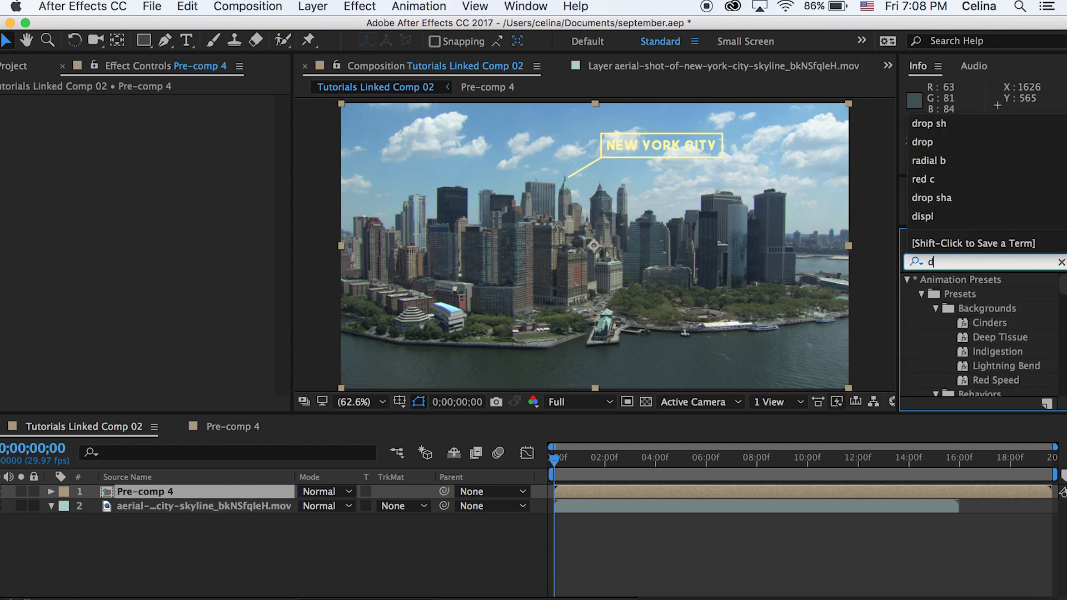
pyautogui.doubleClick(1022, 297)
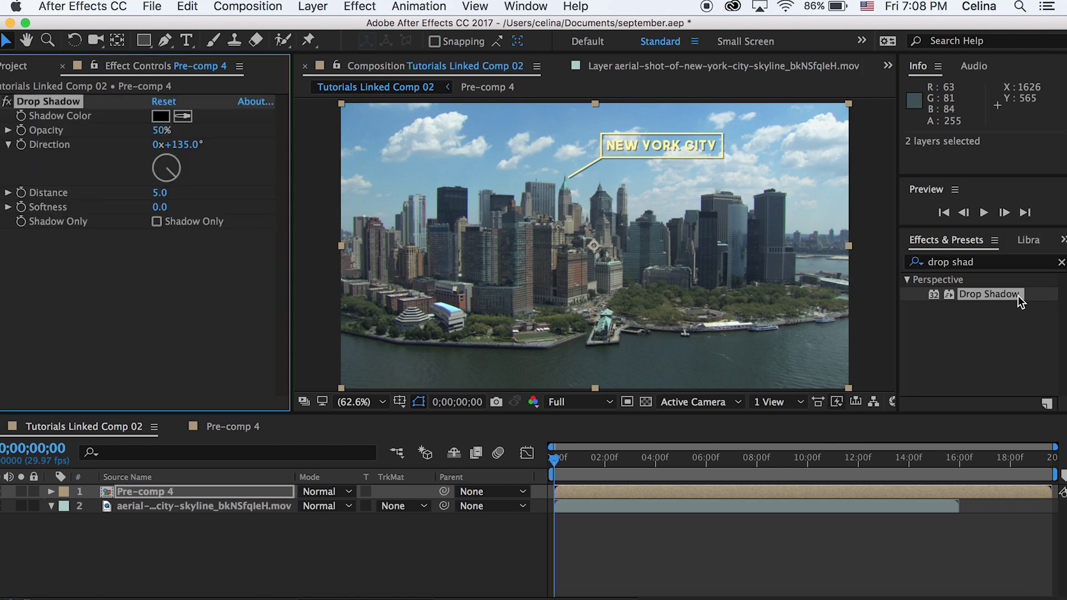
pyautogui.click(738, 567)
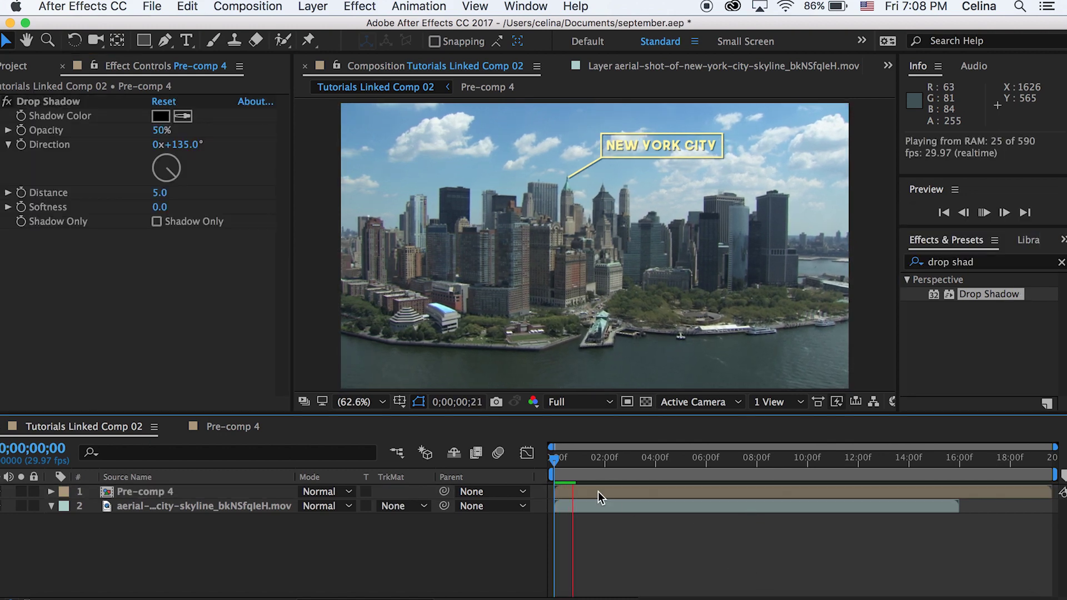
pyautogui.press('space')
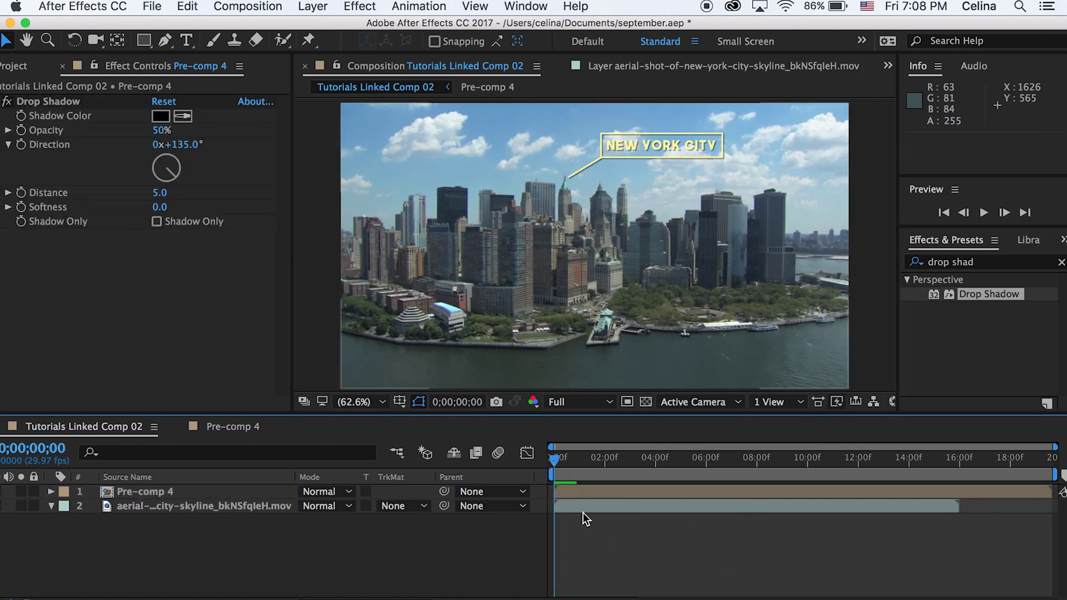
# Open the Tracker panel from the Window menu and select the aerial skyline clip layer
pyautogui.click(502, 5)
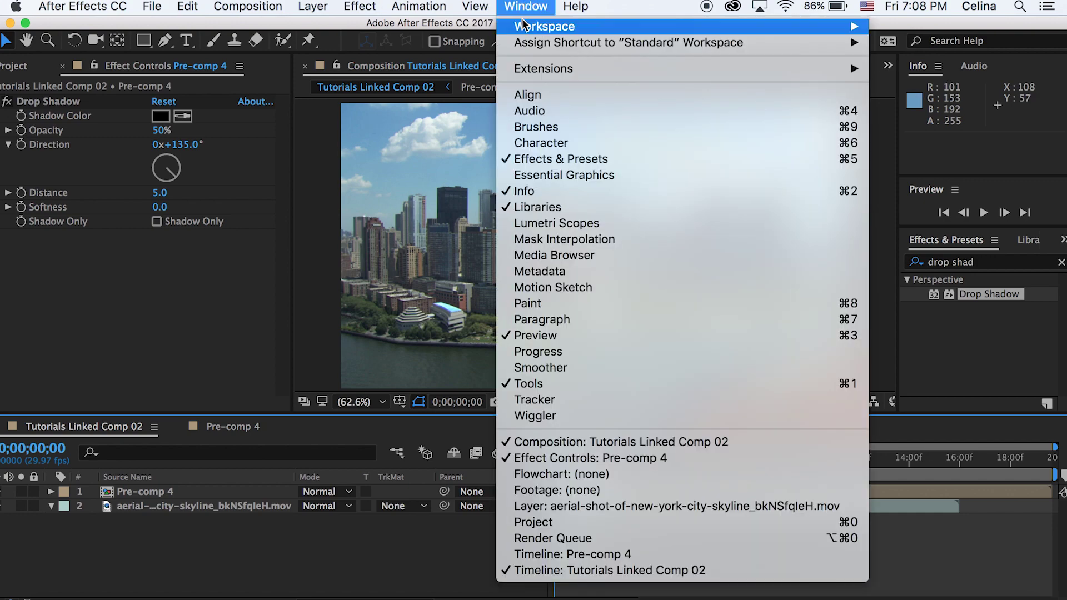
pyautogui.moveTo(603, 25)
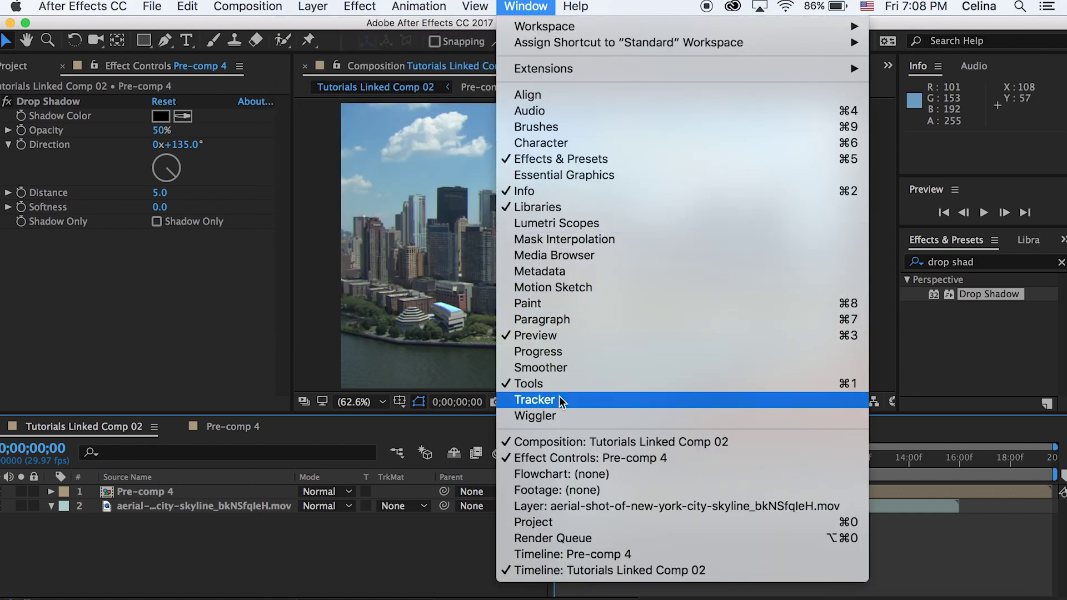
pyautogui.click(536, 400)
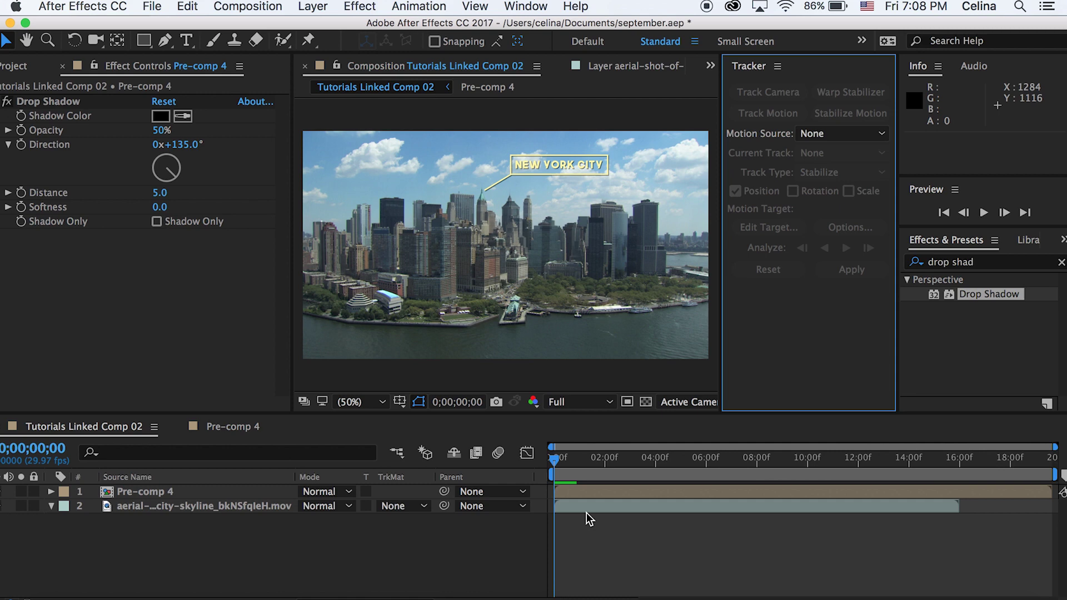
pyautogui.click(568, 508)
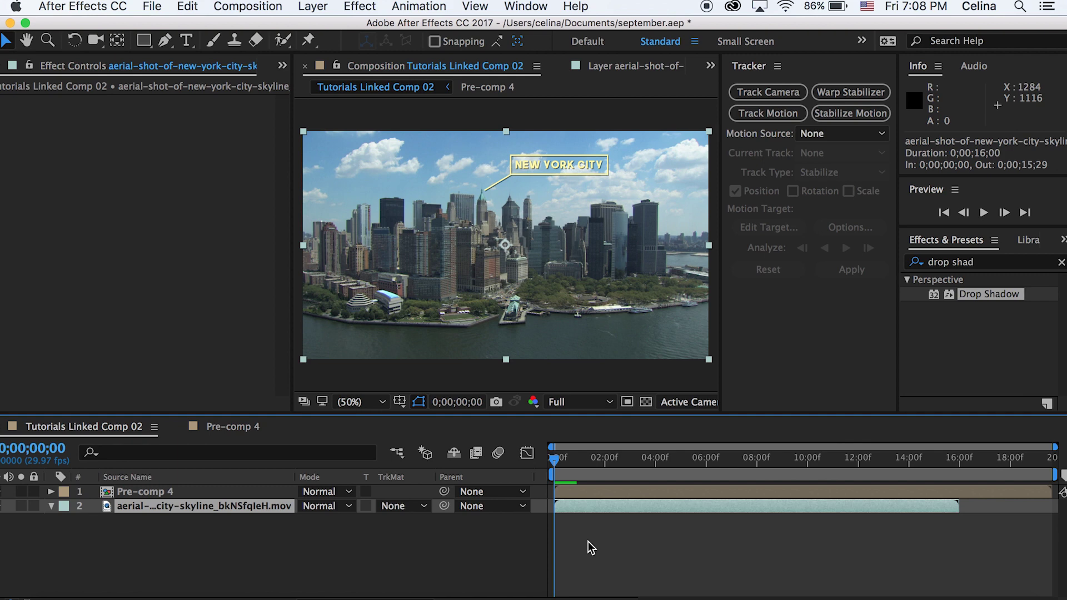
# Place Track Point 1 on the building's spire and analyze it forward for about six seconds
pyautogui.click(768, 114)
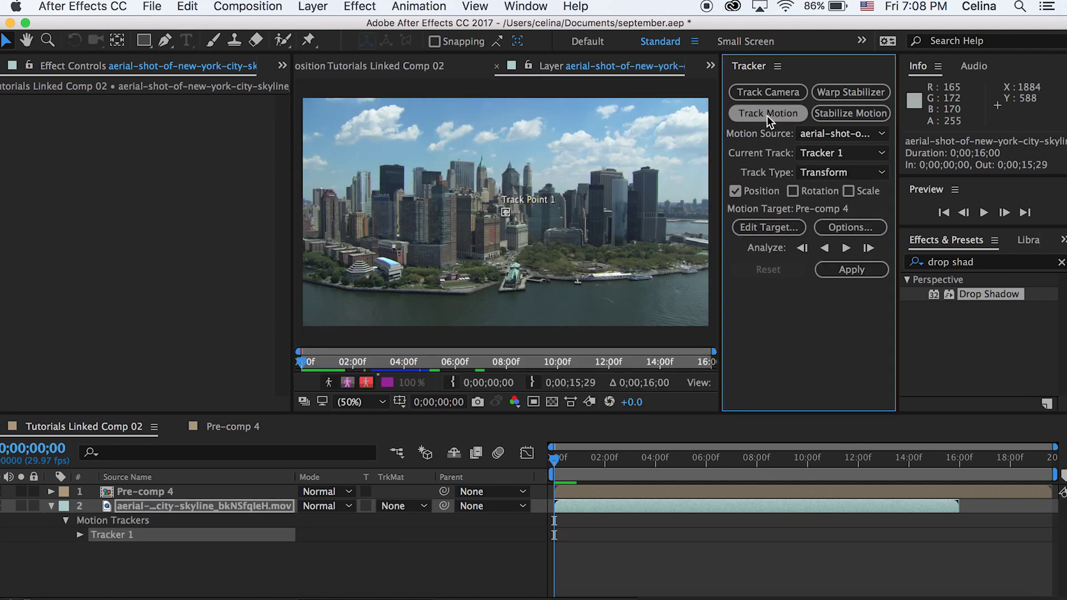
pyautogui.click(509, 215)
pyautogui.moveTo(511, 218); pyautogui.dragTo(498, 179)
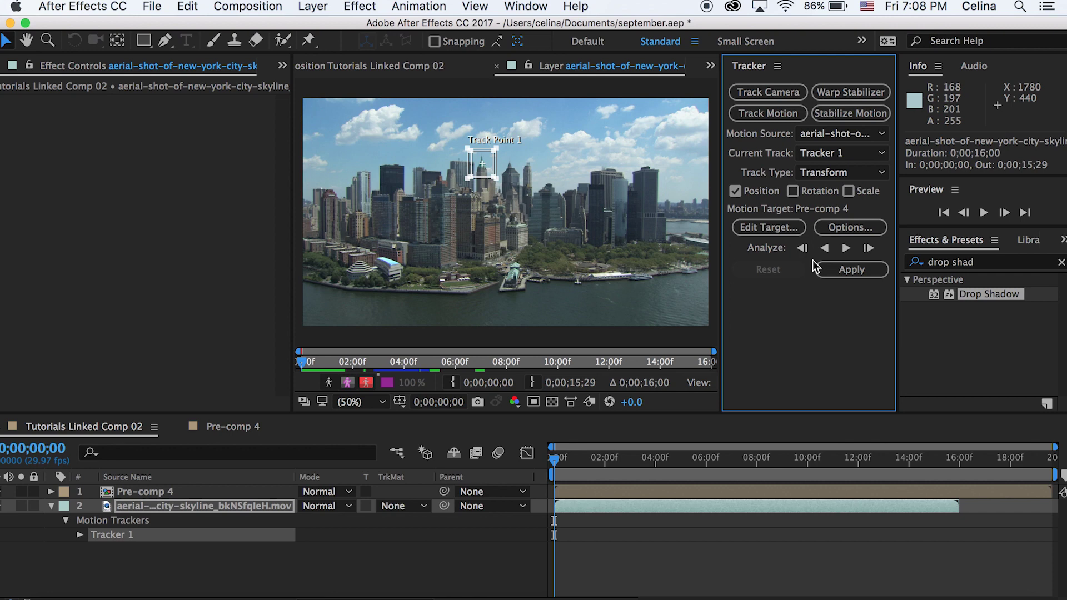
pyautogui.click(846, 248)
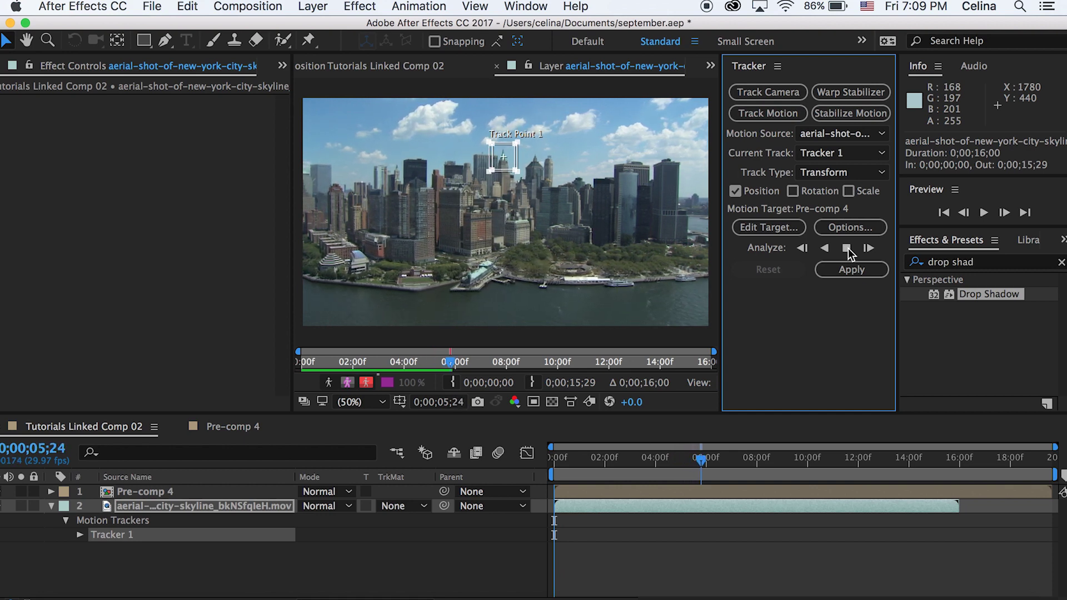
pyautogui.click(847, 248)
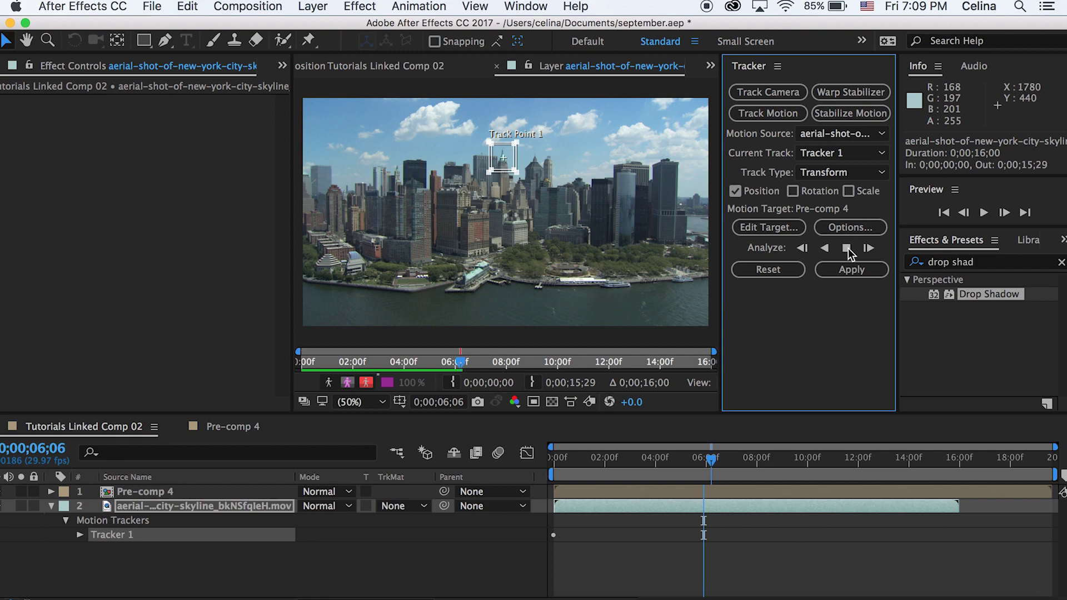
pyautogui.click(848, 248)
# Create a new Null 3 null object layer and return the playhead to the start
pyautogui.click(312, 6)
pyautogui.moveTo(317, 29)
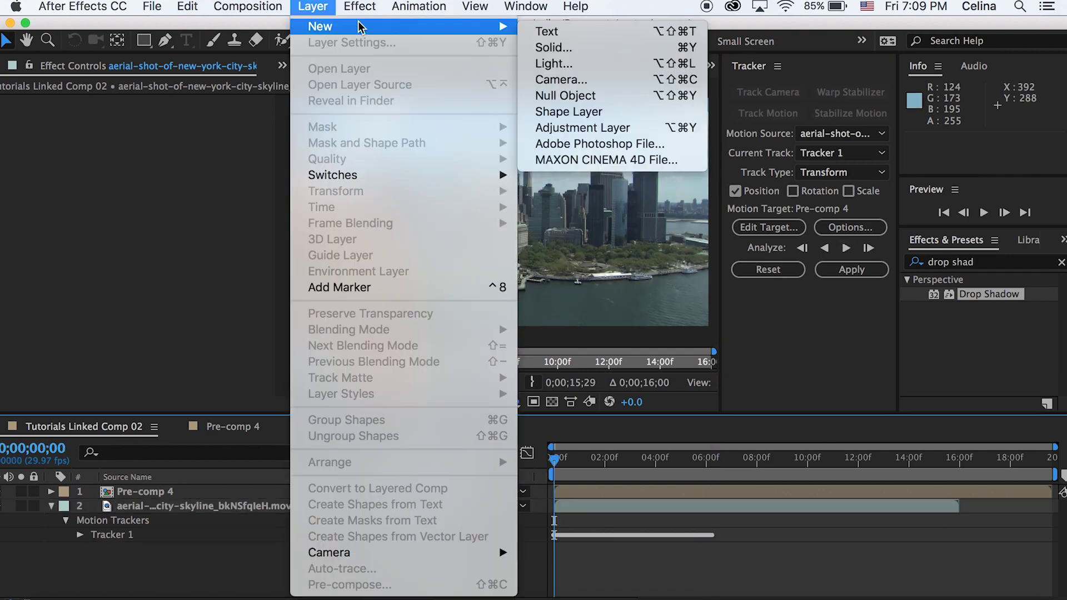
pyautogui.click(556, 99)
pyautogui.press('Home')
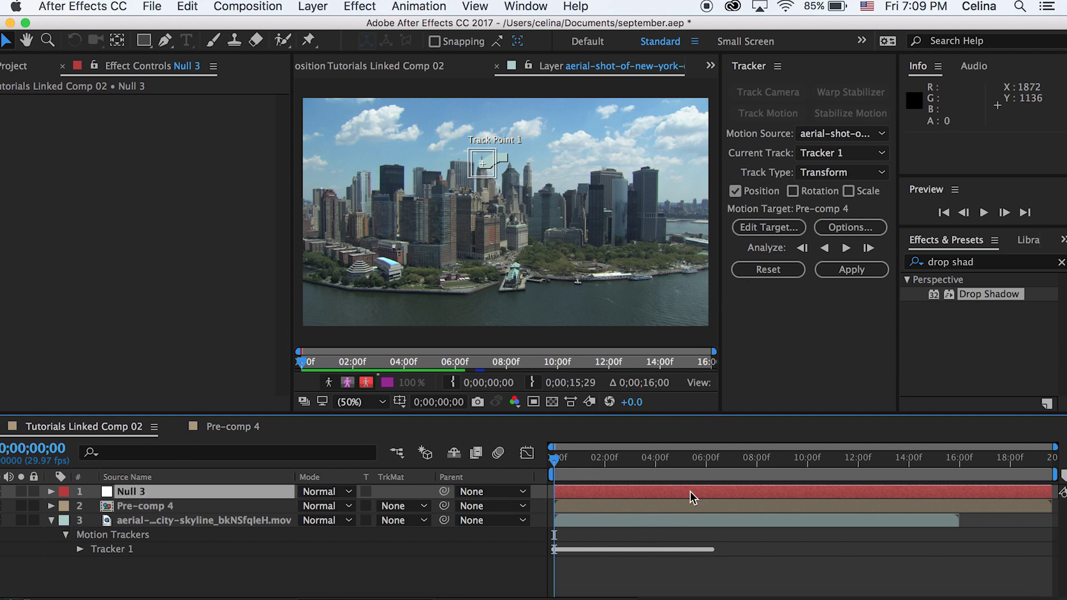
# Set Tracker 1's motion target to Null 3 and apply the track data
pyautogui.click(653, 523)
pyautogui.click(749, 229)
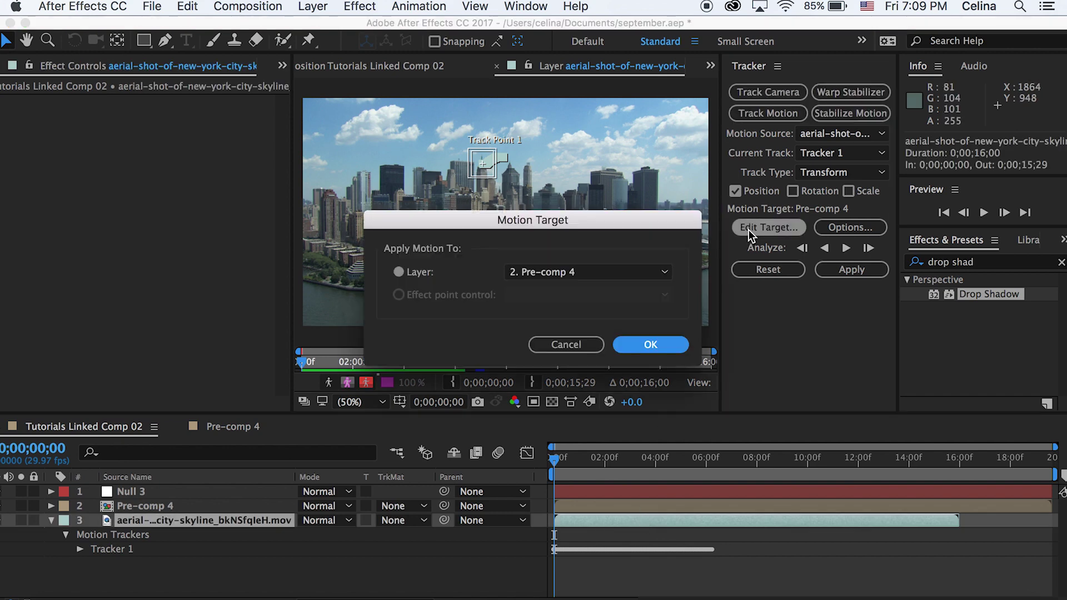
pyautogui.click(545, 277)
pyautogui.click(545, 283)
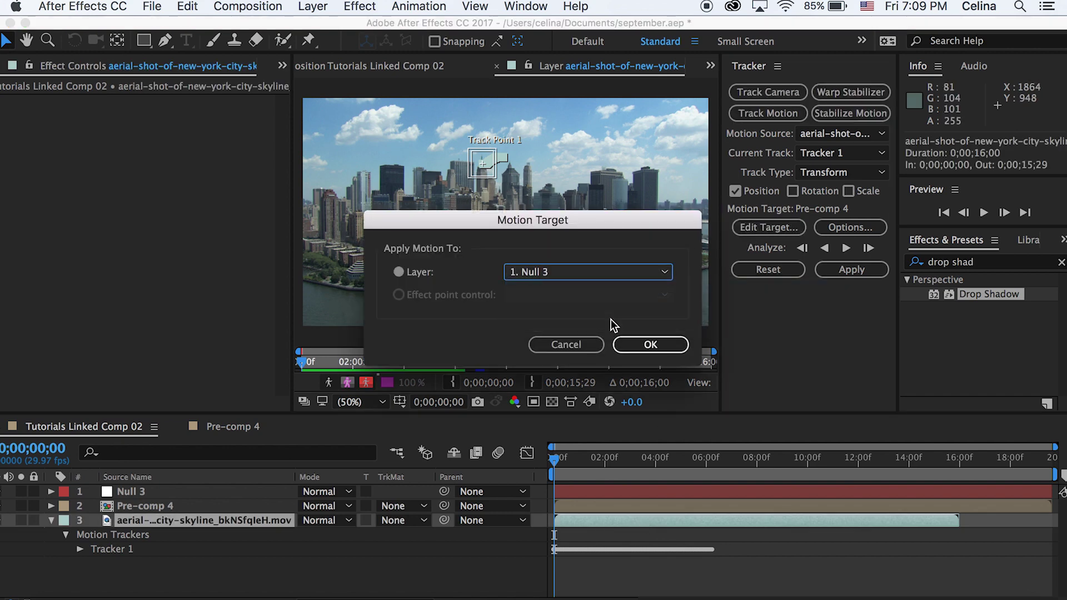
pyautogui.click(625, 341)
pyautogui.click(863, 270)
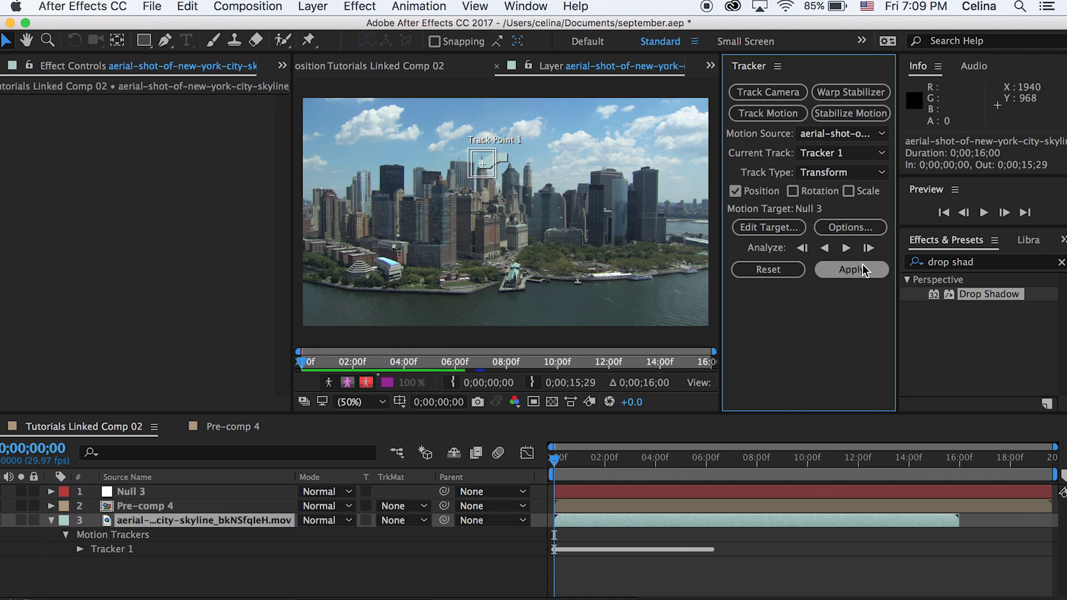
# Confirm applying the tracked position to Null 3 and preview the result
pyautogui.click(590, 310)
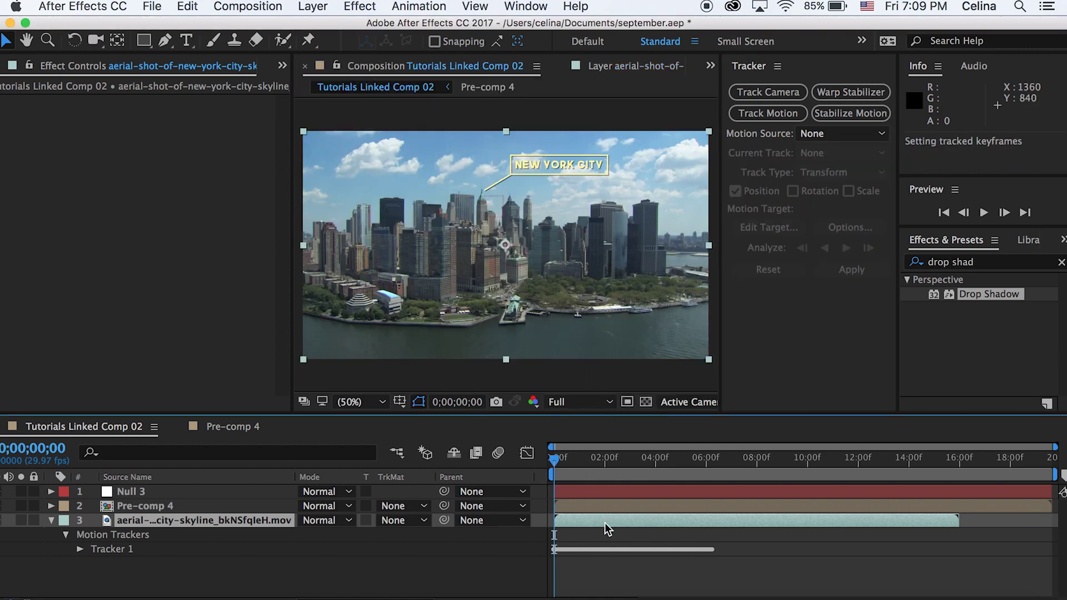
pyautogui.click(599, 542)
pyautogui.press('space')
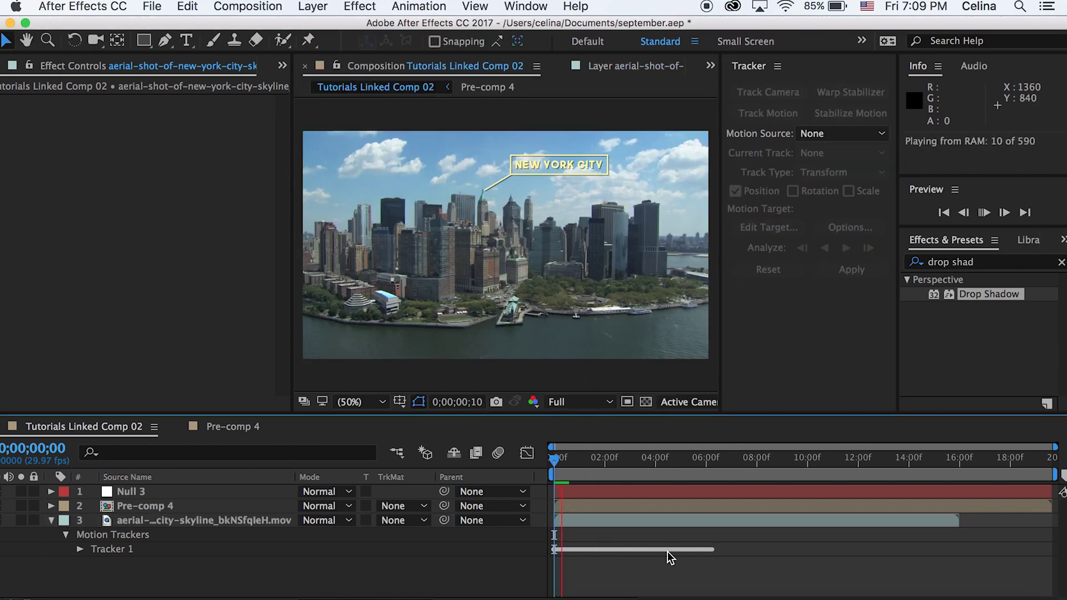
pyautogui.press('space')
# Check Null 3's Position keyframes, collapse the layer properties, and move Null 3 below Pre-comp 4
pyautogui.click(583, 489)
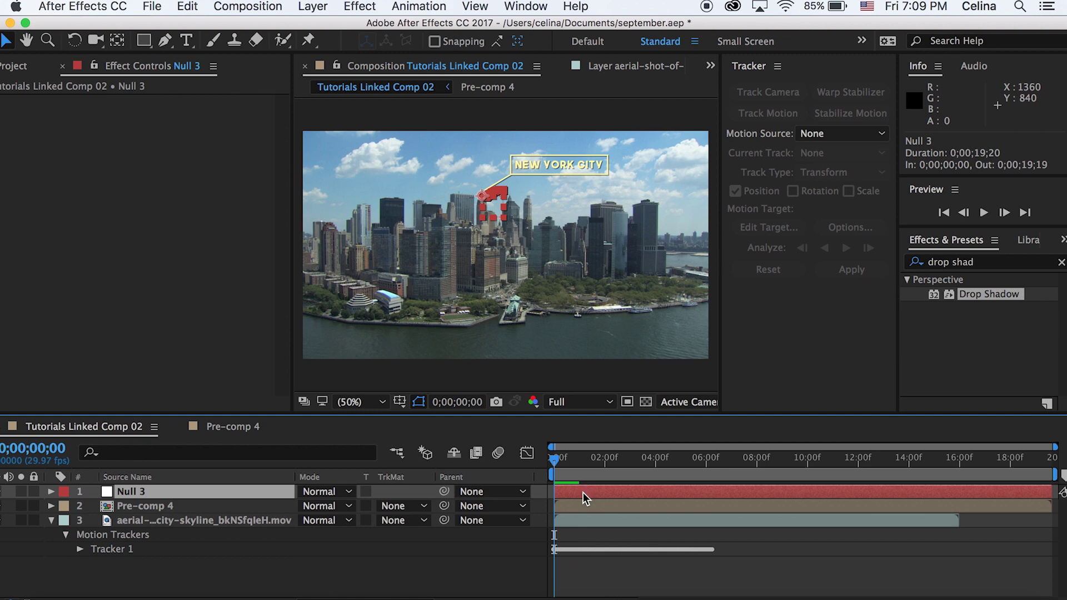
pyautogui.press('u')
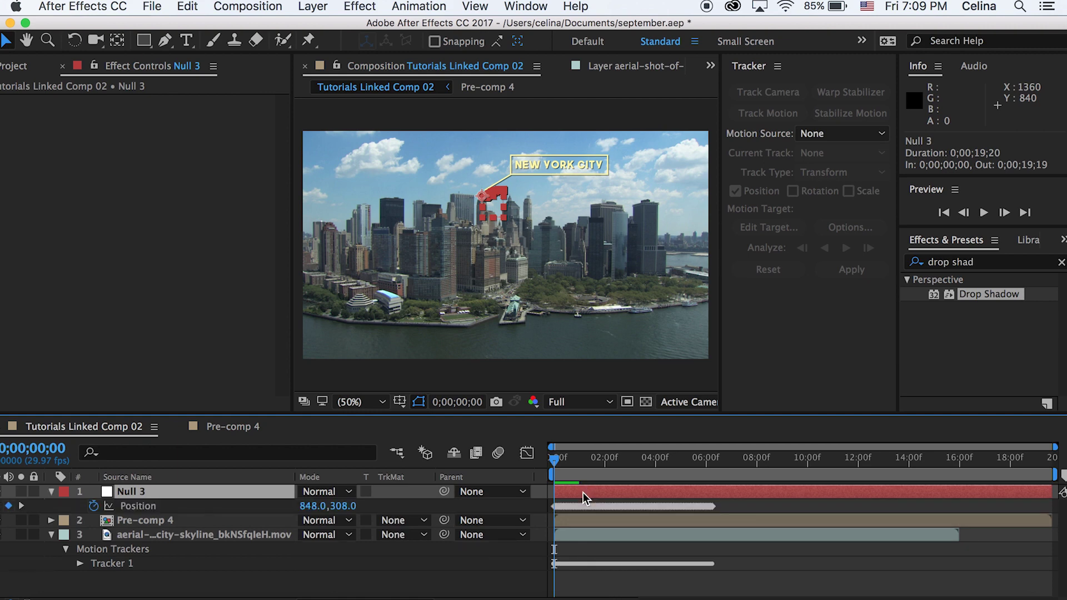
pyautogui.click(50, 536)
pyautogui.click(54, 493)
pyautogui.click(239, 569)
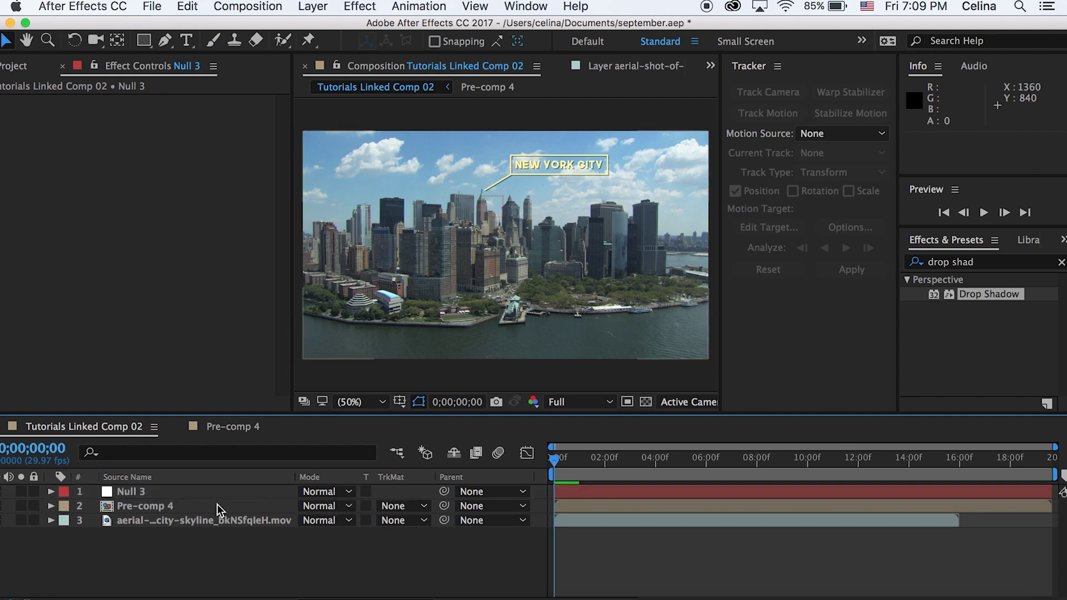
pyautogui.moveTo(196, 492); pyautogui.dragTo(206, 521)
pyautogui.click(273, 551)
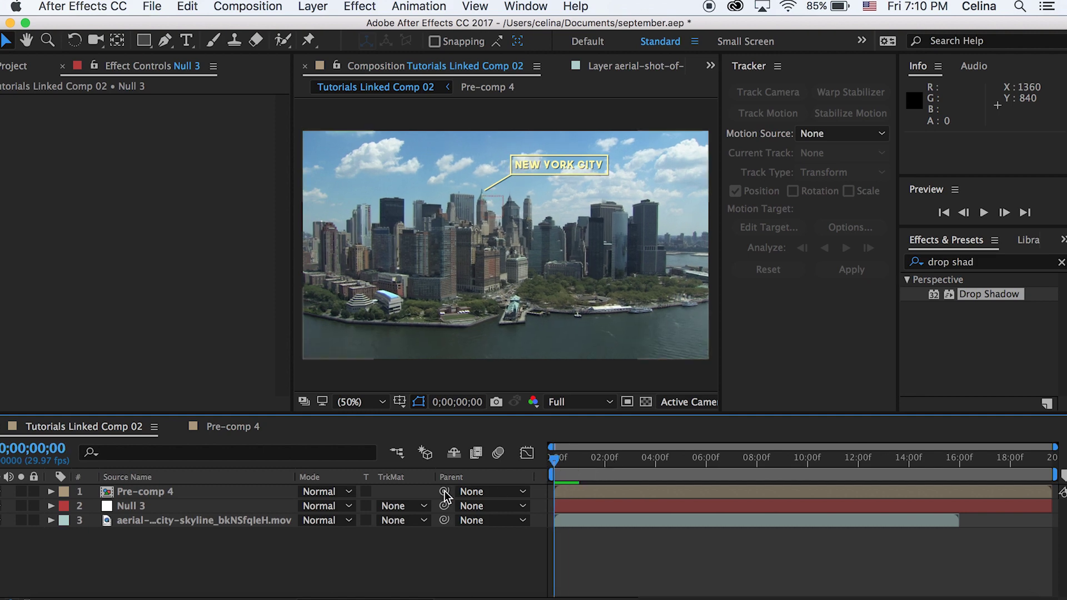
# Pick-whip Pre-comp 4's parent to Null 3 and preview the callout following the spire
pyautogui.click(561, 163)
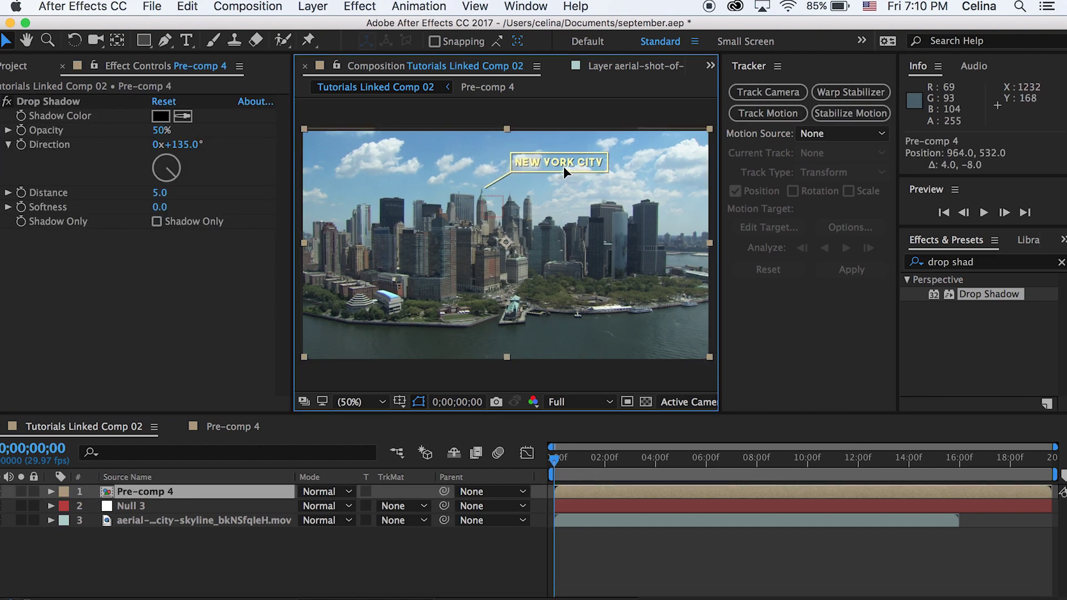
pyautogui.click(353, 559)
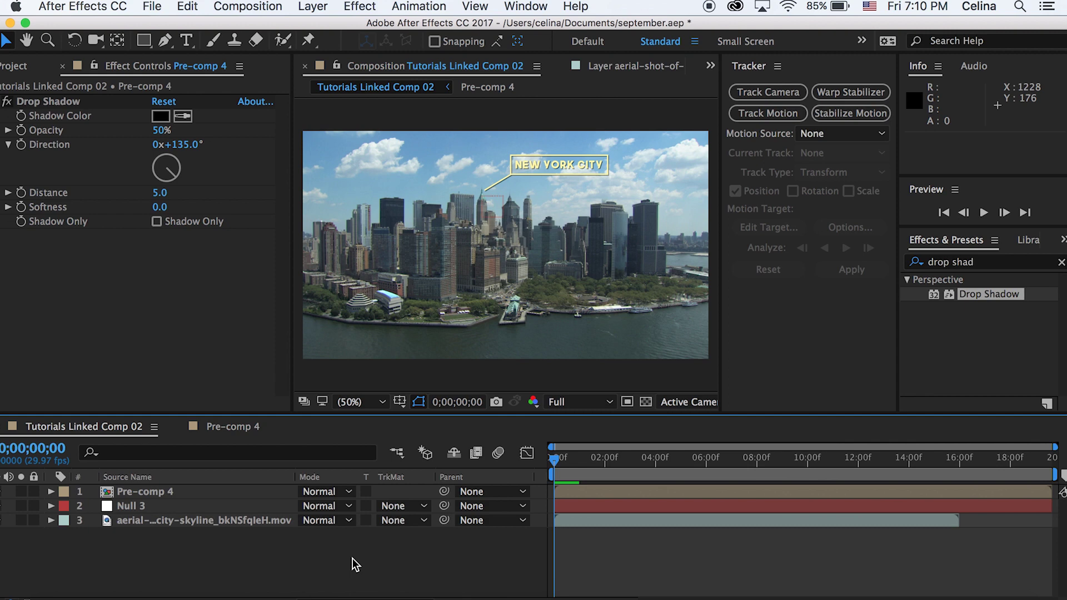
pyautogui.moveTo(444, 491); pyautogui.dragTo(159, 507)
pyautogui.press('space')
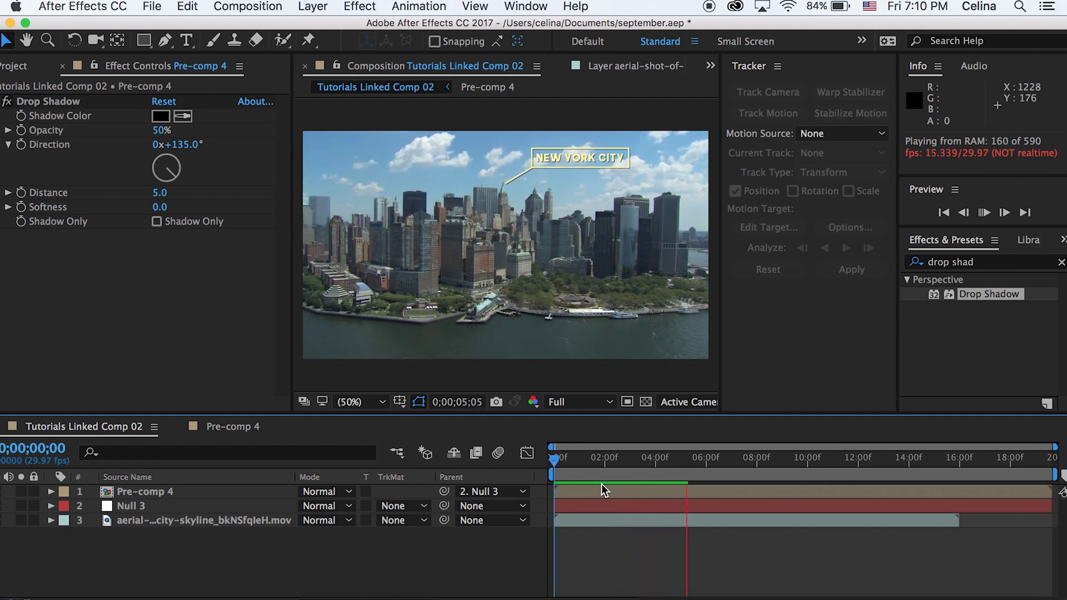
pyautogui.press('space')
# Inside Pre-comp 4, add a Trim Paths operator to Shape Layer 1's contents
pyautogui.click(147, 492)
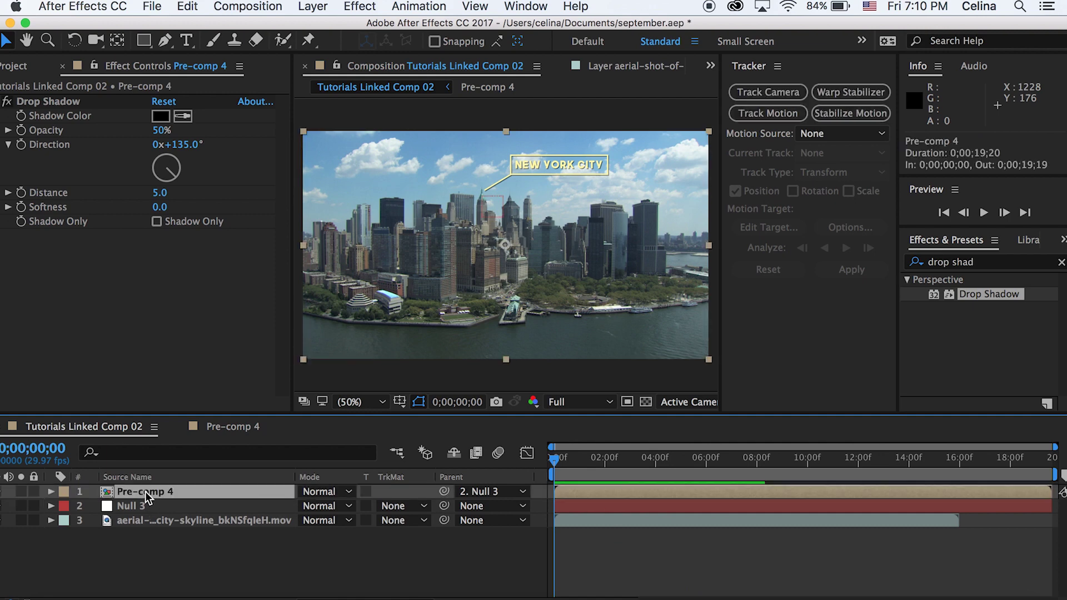
pyautogui.click(228, 434)
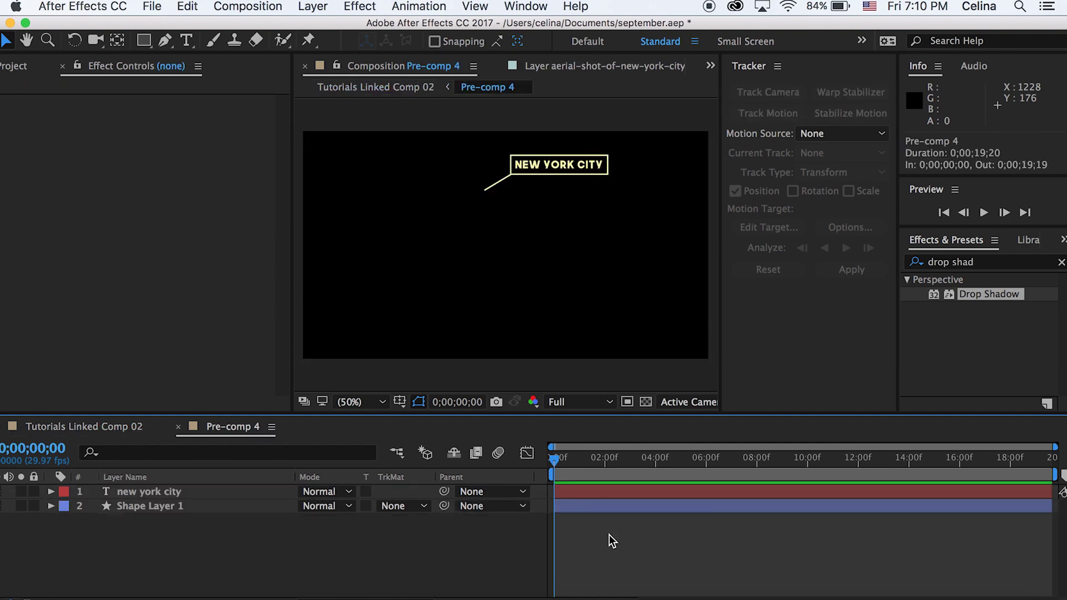
pyautogui.click(573, 504)
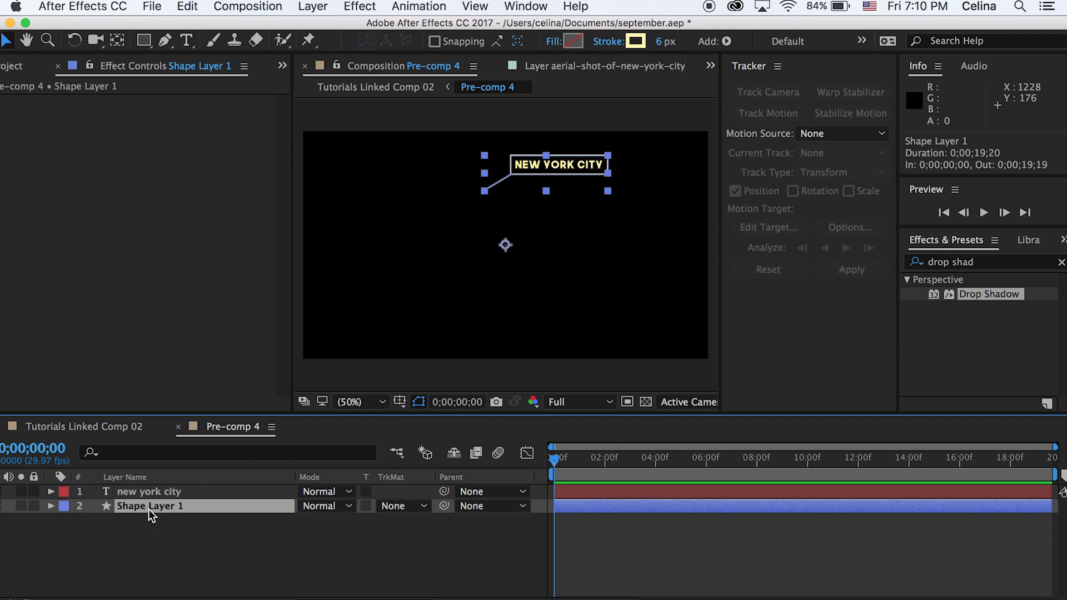
pyautogui.click(49, 506)
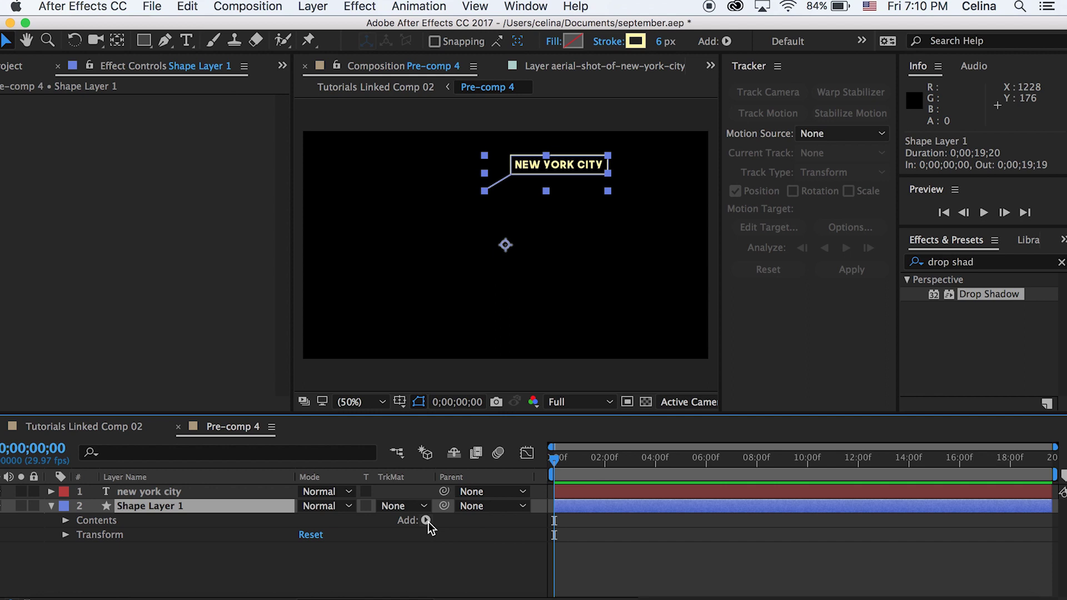
pyautogui.click(425, 520)
pyautogui.click(470, 537)
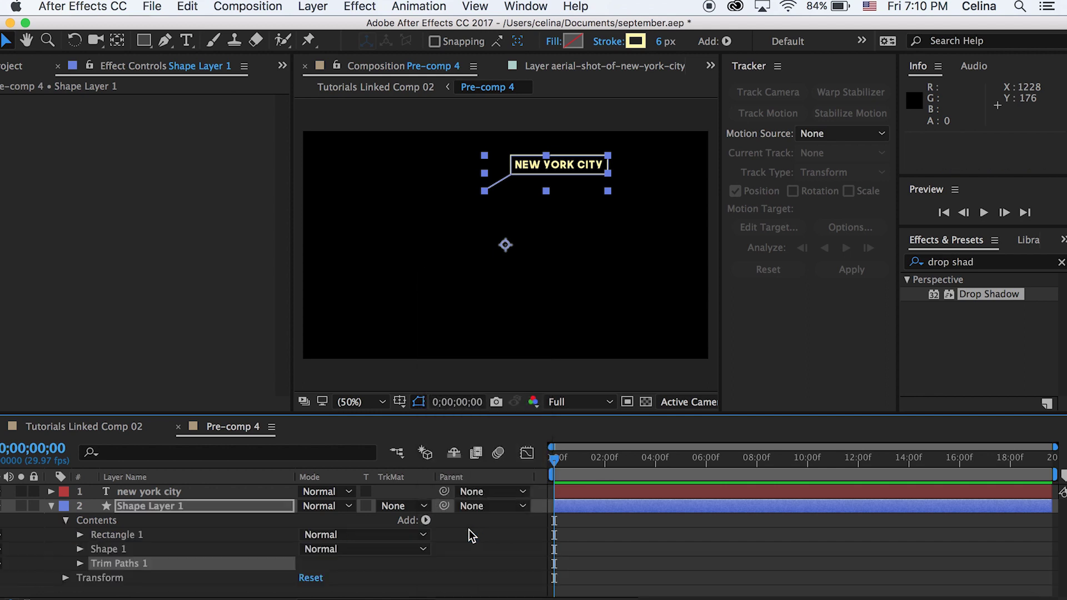
# Keyframe Trim Paths 1 Start from 100% at frame 0 to 0% at frame 12
pyautogui.click(80, 563)
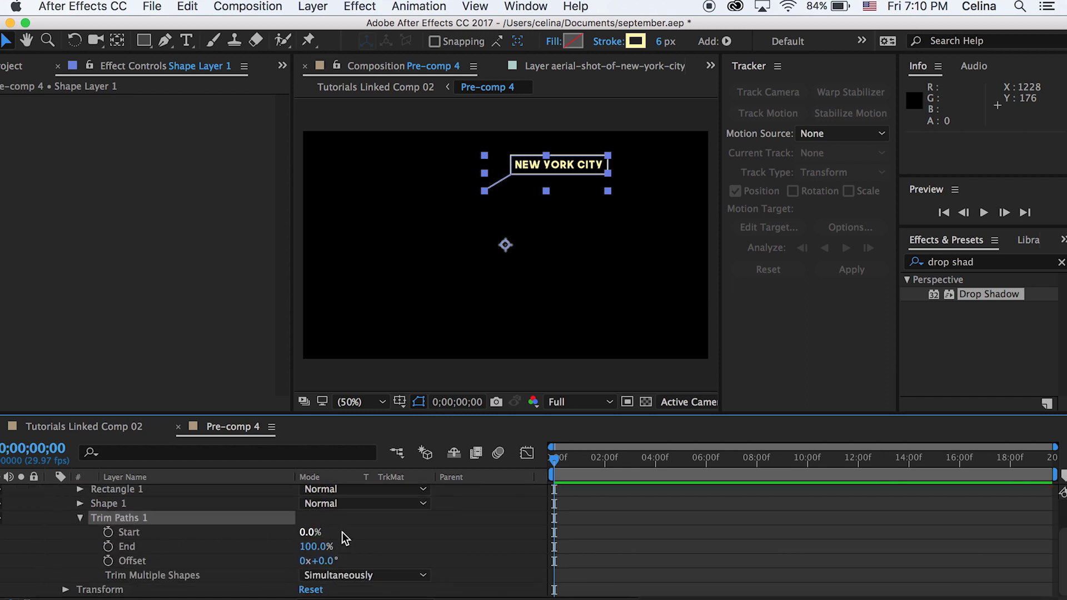
pyautogui.moveTo(309, 532)
pyautogui.mouseDown()
pyautogui.moveTo(433, 525)
pyautogui.moveTo(305, 546)
pyautogui.moveTo(400, 537)
pyautogui.mouseUp()
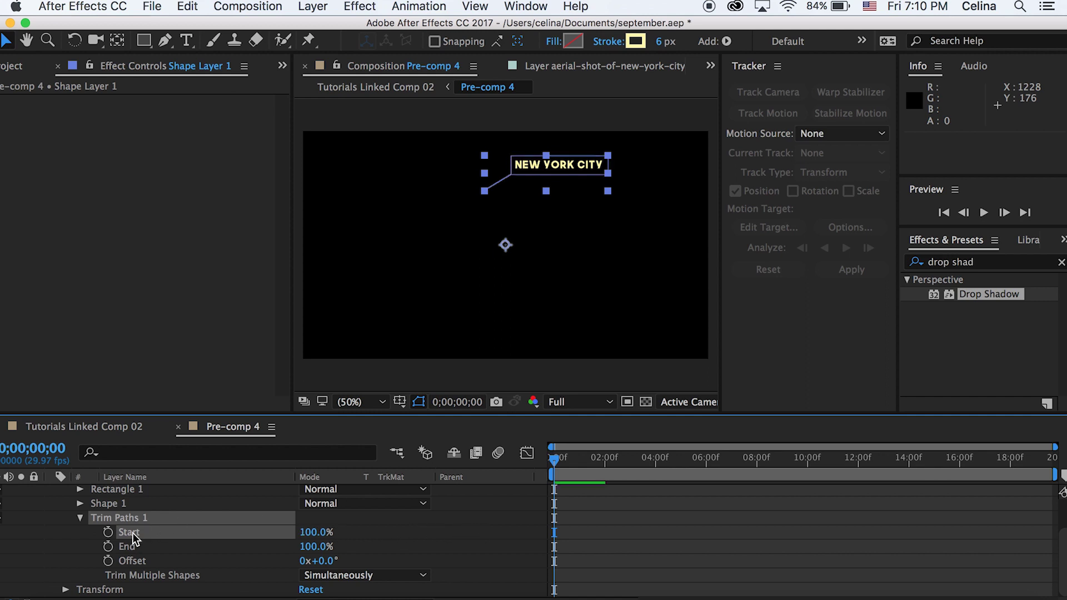
pyautogui.moveTo(565, 462); pyautogui.dragTo(563, 460)
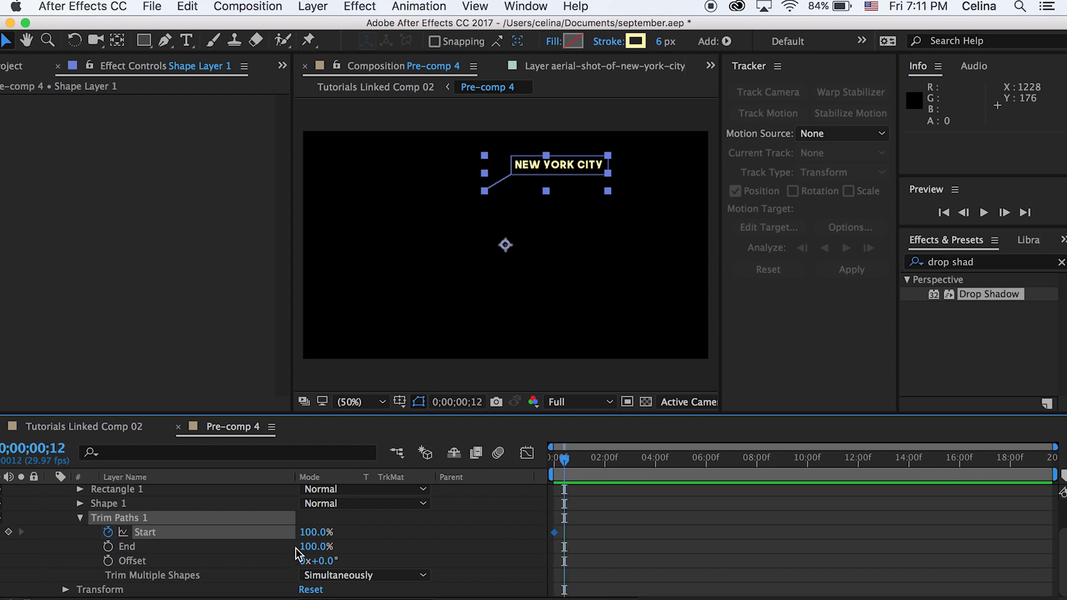
pyautogui.click(305, 533)
pyautogui.press('Return')
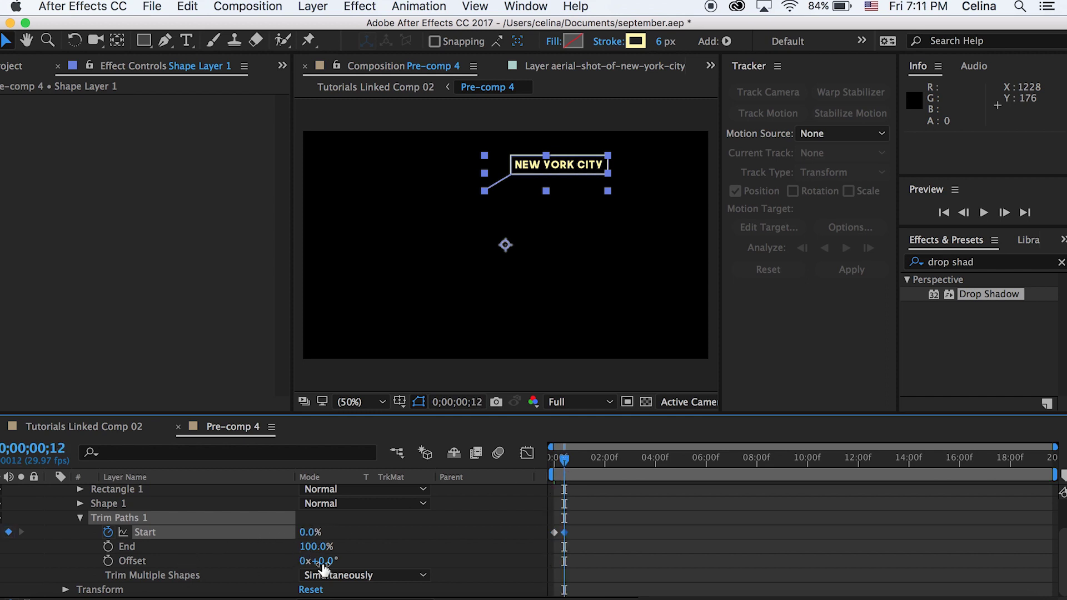
# Preview the callout outline drawing on from the beginning
pyautogui.moveTo(571, 466); pyautogui.dragTo(512, 464)
pyautogui.press('space')
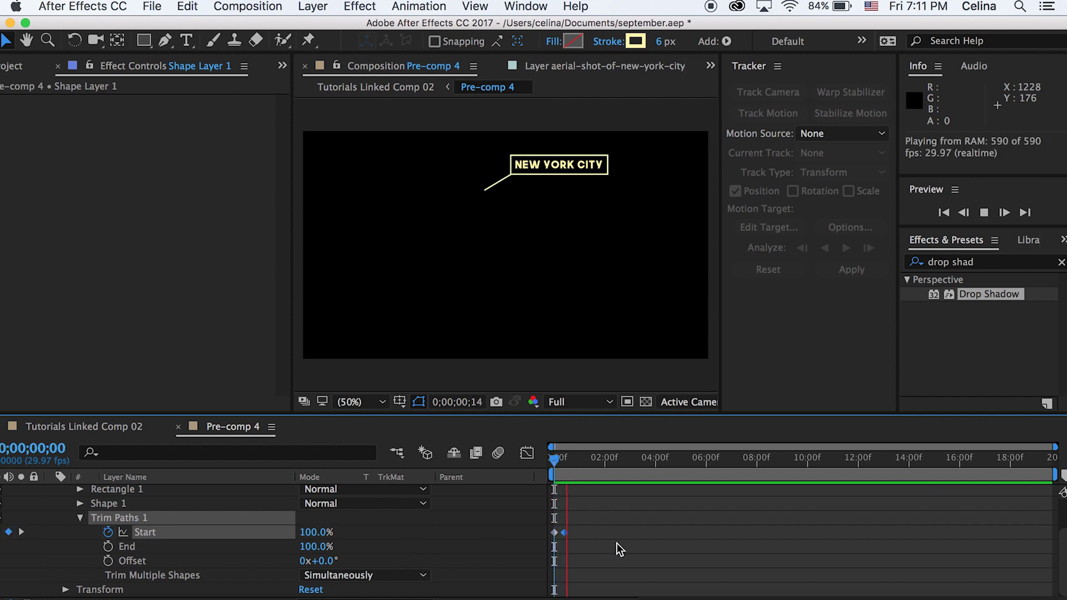
pyautogui.press('space')
pyautogui.press('space')
# Start the new york city text layer at frame 7 and preview Pre-comp 4
pyautogui.press('space')
pyautogui.scroll(3, 599, 522)
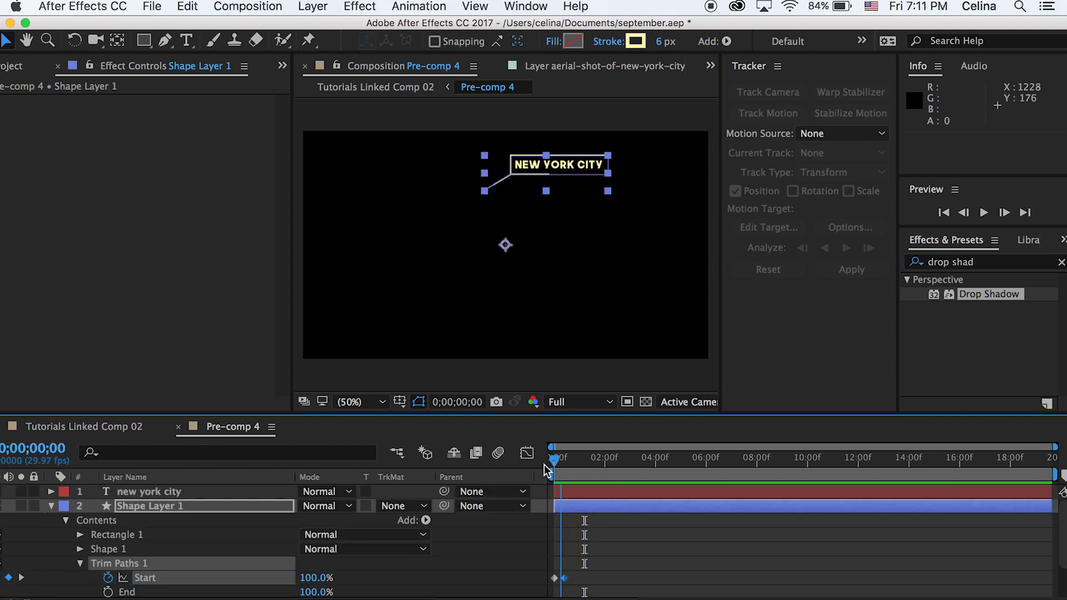
pyautogui.click(557, 490)
pyautogui.press('space')
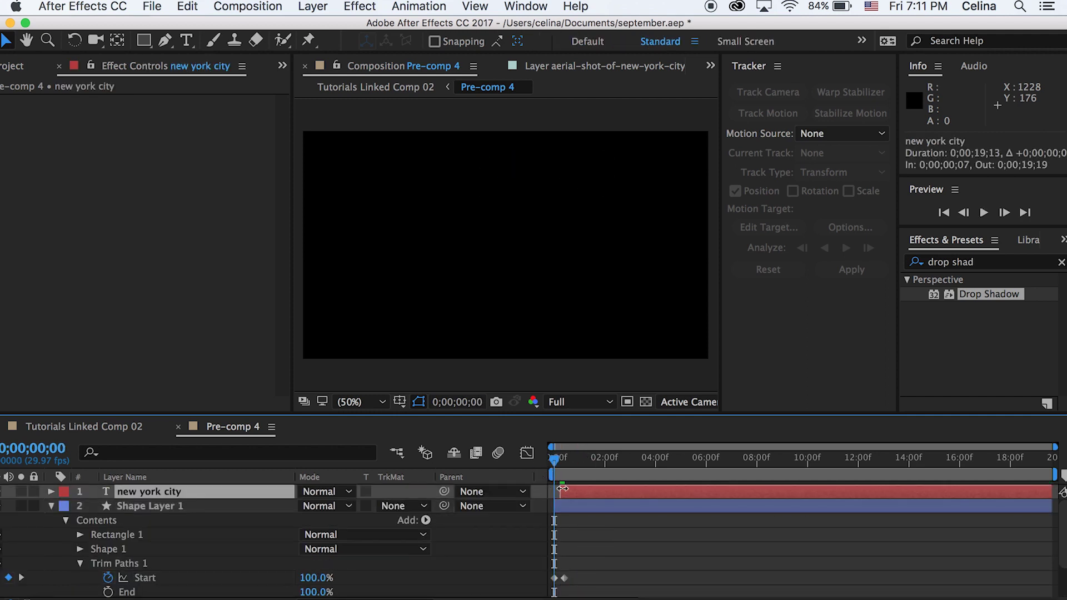
pyautogui.press('space')
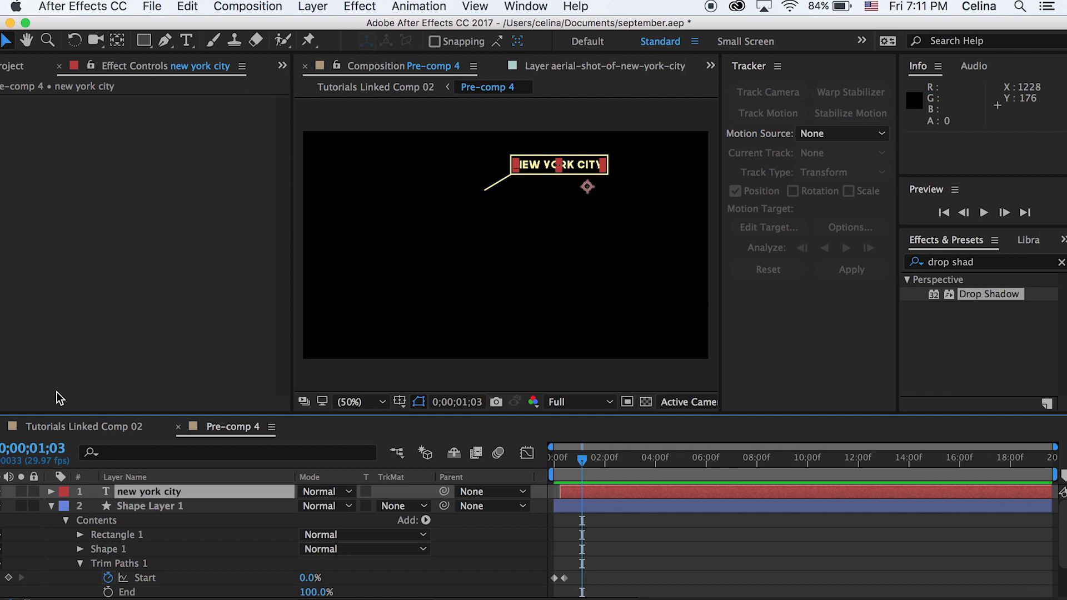
# Preview the finished tracked callout in Tutorials Linked Comp 02 and save the project
pyautogui.click(72, 423)
pyautogui.press('Home')
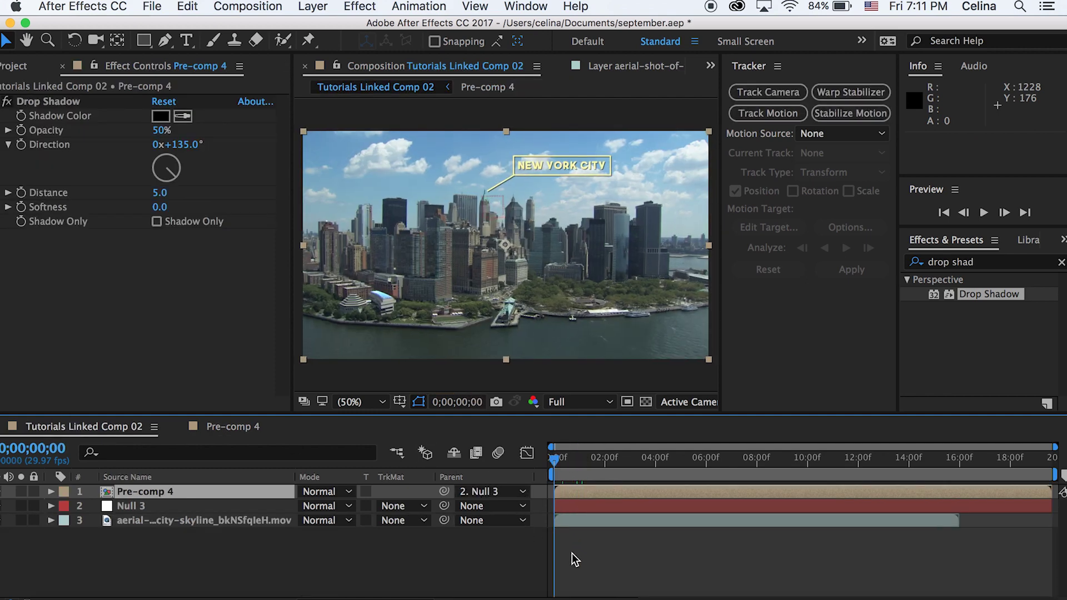
pyautogui.click(572, 553)
pyautogui.press('space')
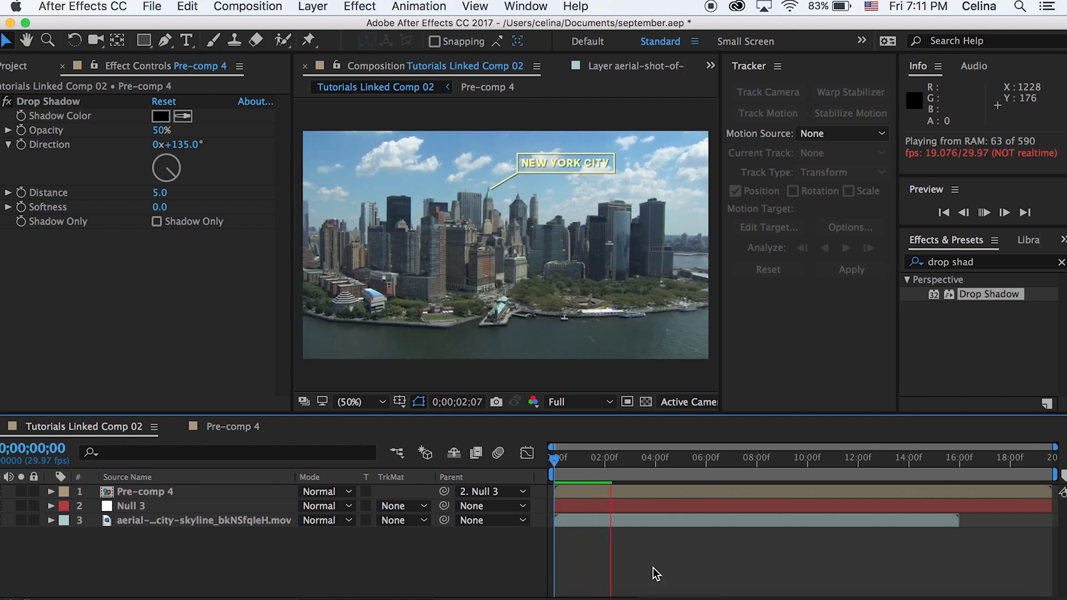
pyautogui.press('super+s')
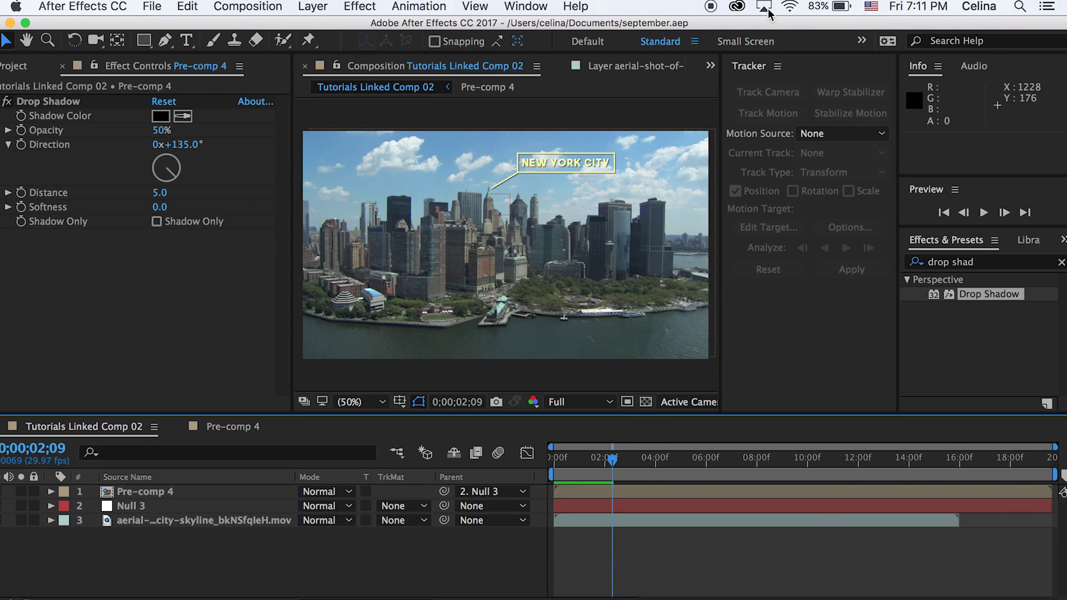